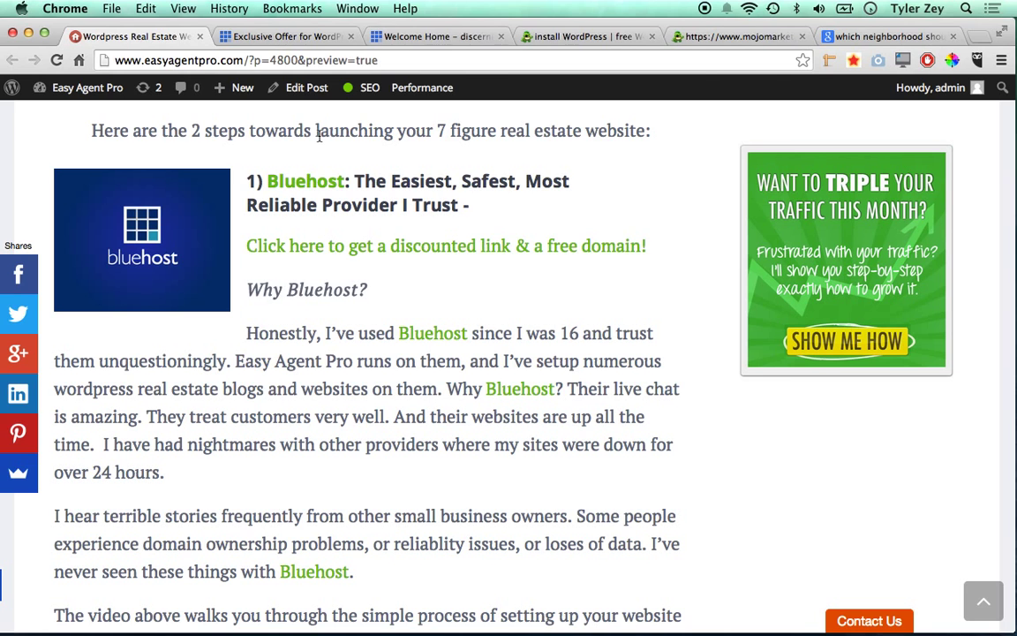
Open the article's discounted Bluehost link in a new tab and start signing up for the WordPress hosting offer
left_click(290, 258, "super")
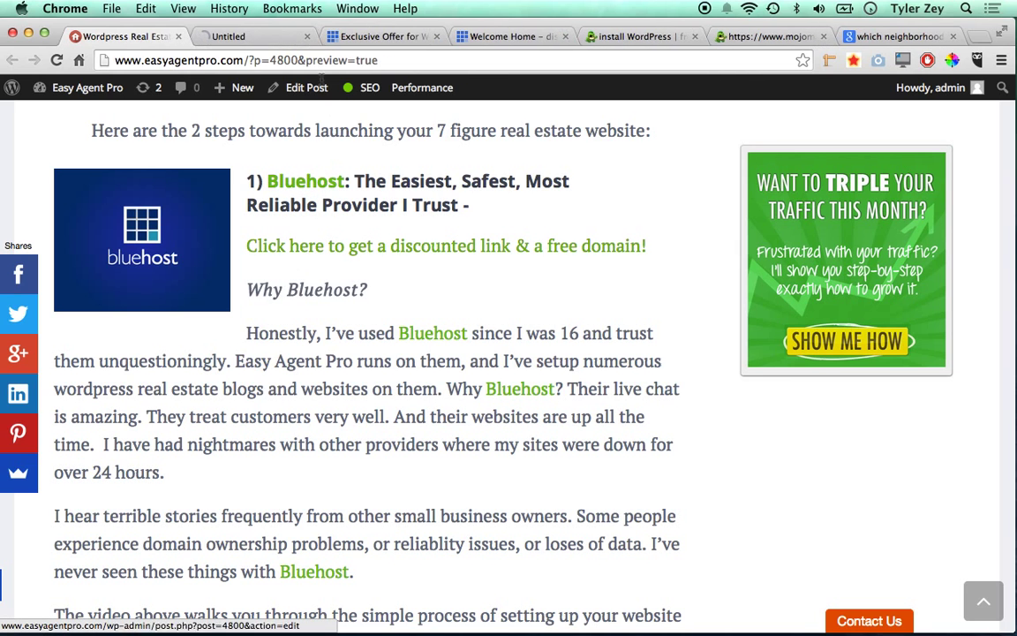
left_click(264, 35)
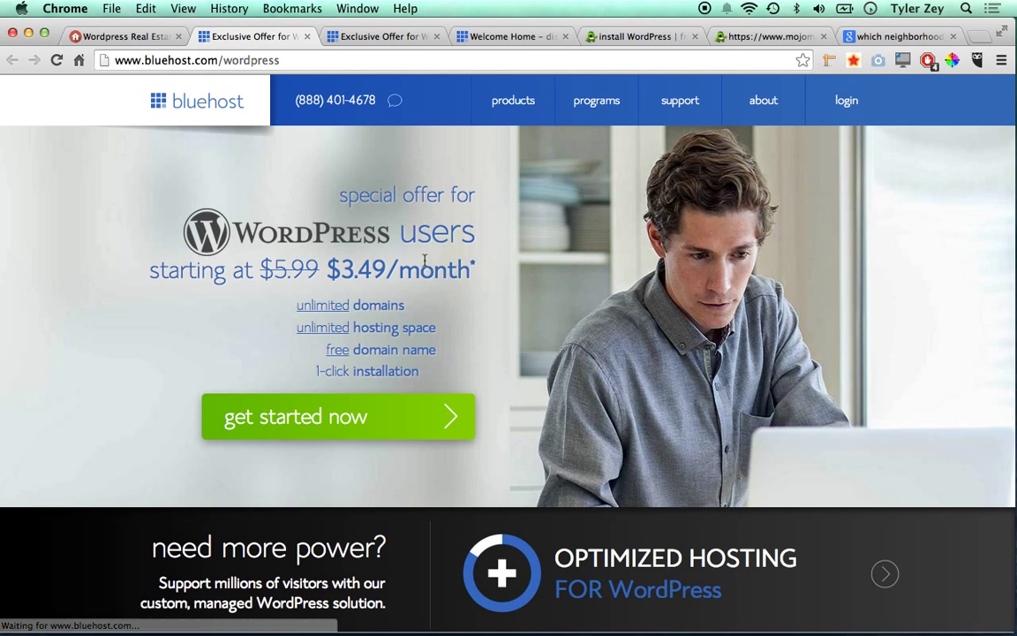
left_click(399, 426)
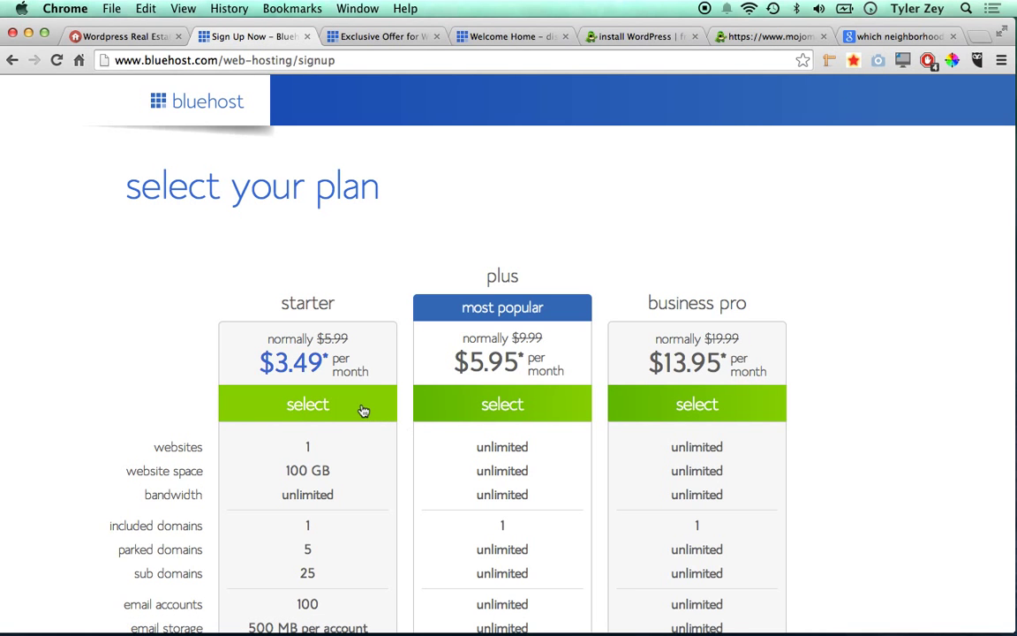
Review the hosting plan comparison and select the starter plan at $3.49 per month
scroll(329, 409, "down", 3)
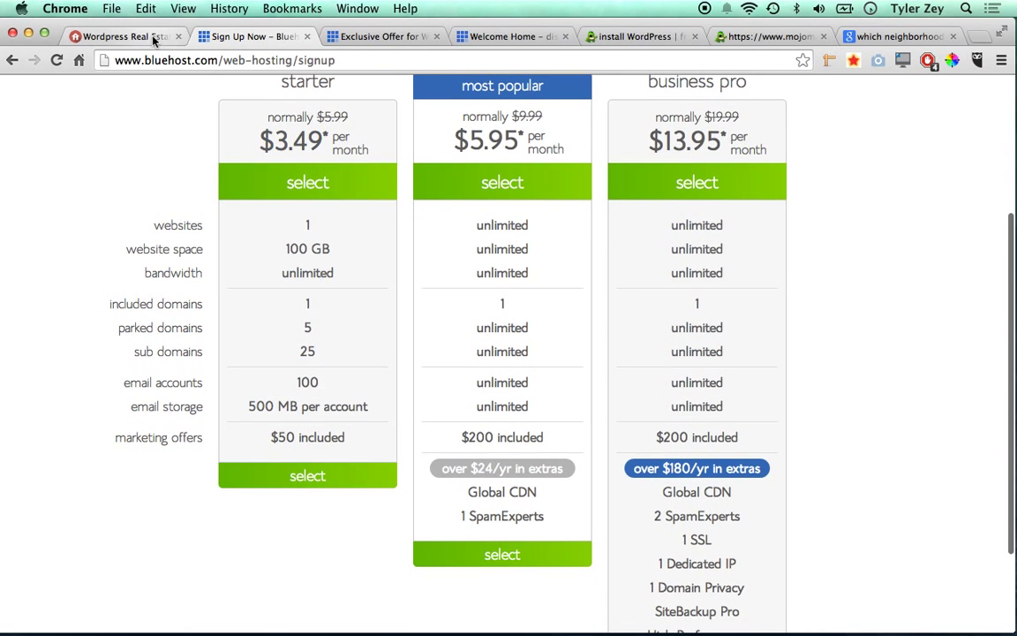
left_click(114, 36)
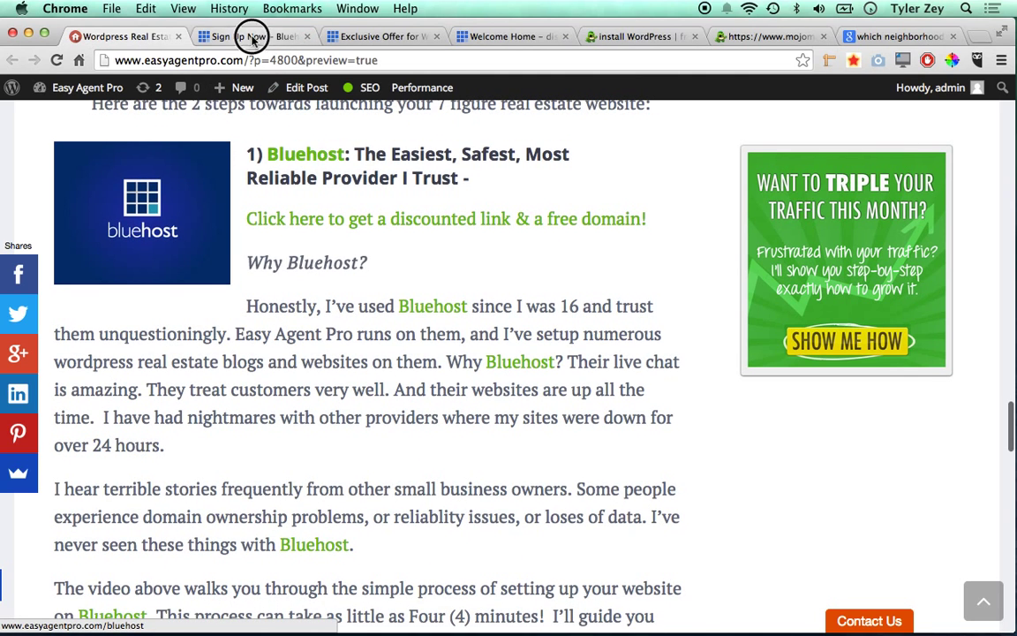
left_click(252, 37)
left_click(282, 175)
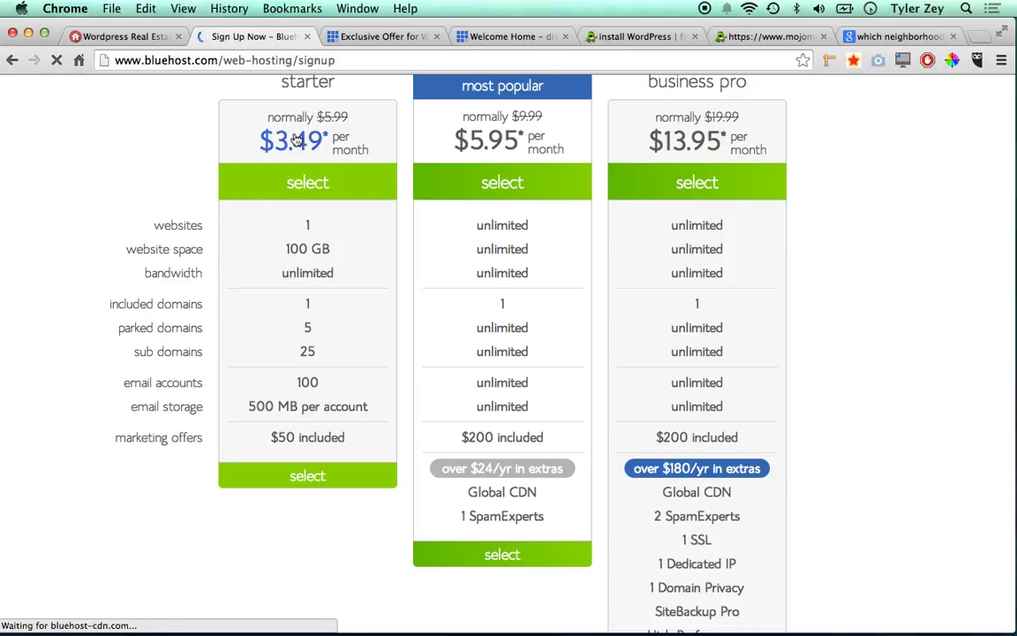
Submit johnsrealestatecompany with the .com extension as the new domain and look through the signup form down to the billing information
left_click(236, 411)
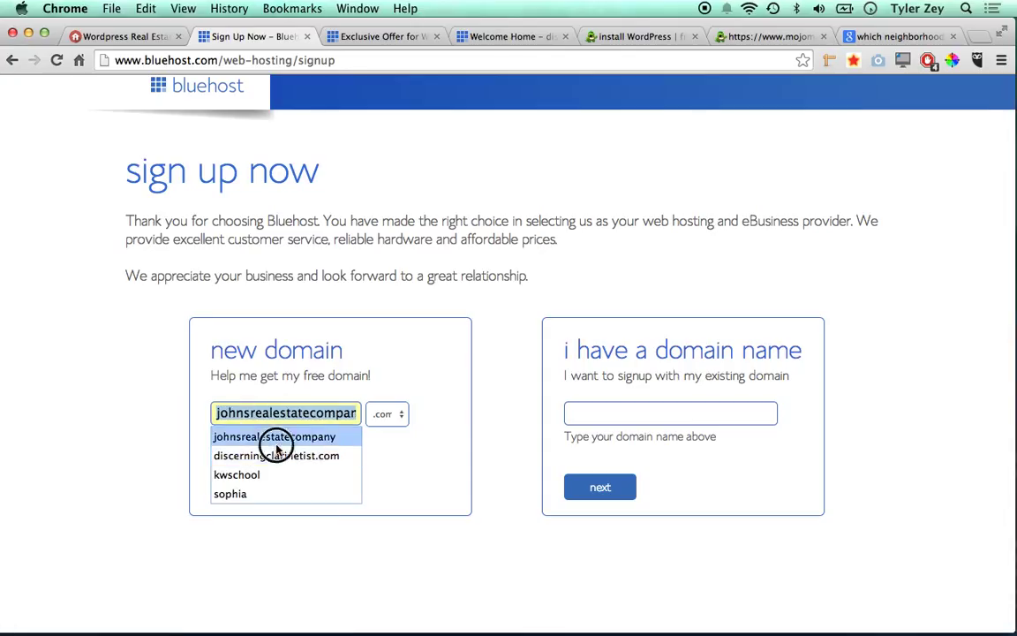
left_click(274, 436)
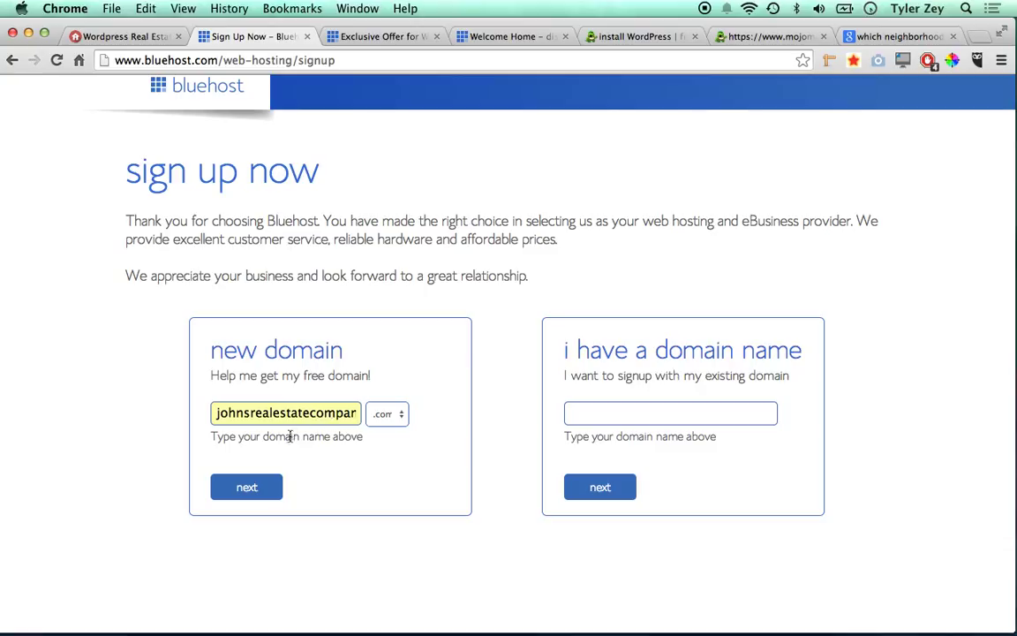
left_click(389, 414)
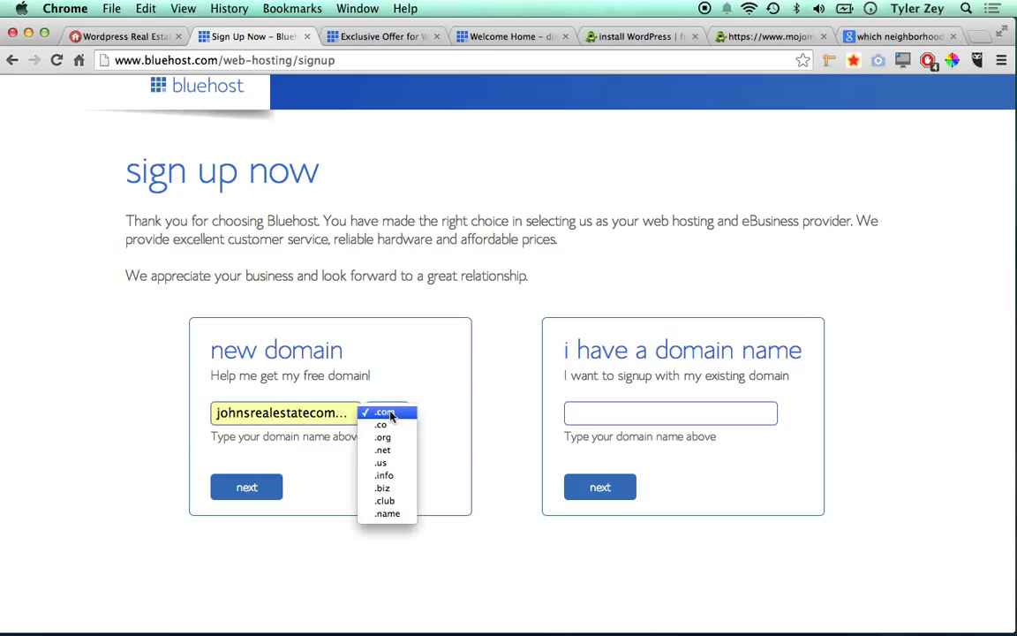
left_click(400, 366)
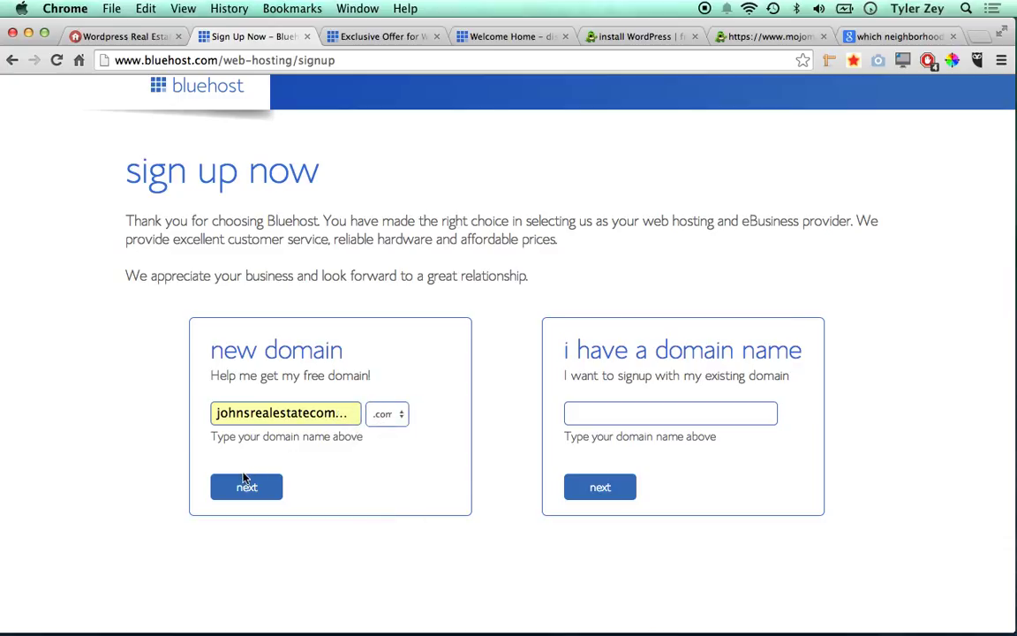
left_click(248, 484)
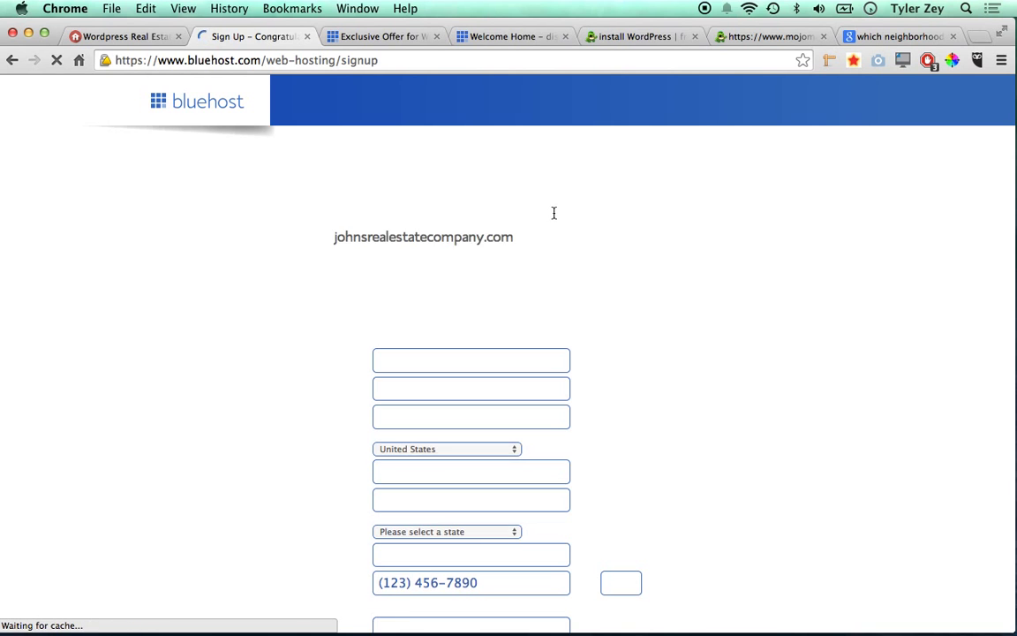
scroll(554, 213, "down", 15)
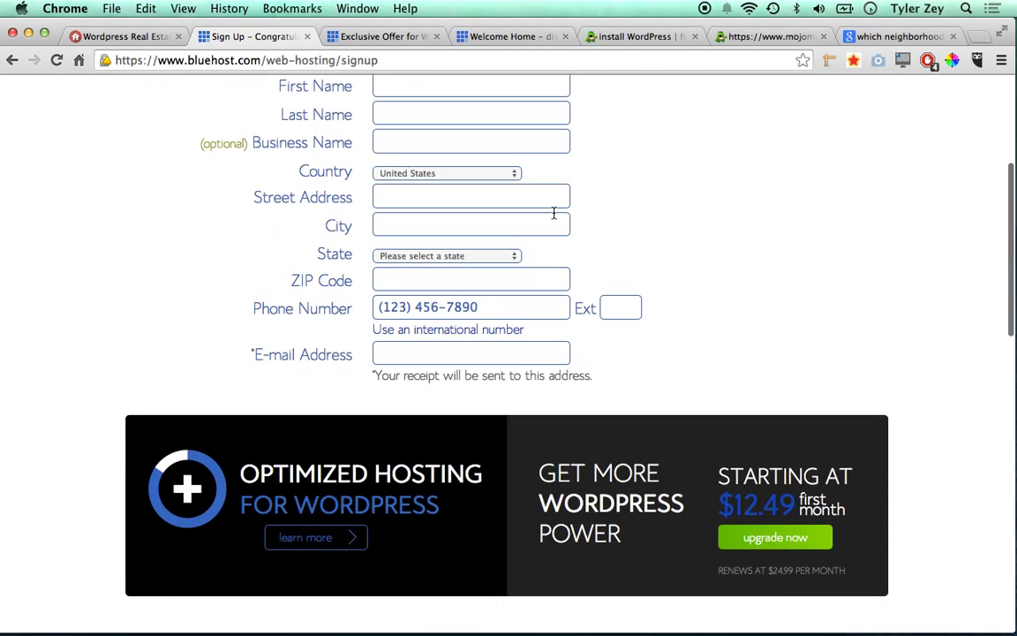
scroll(553, 212, "down", 3)
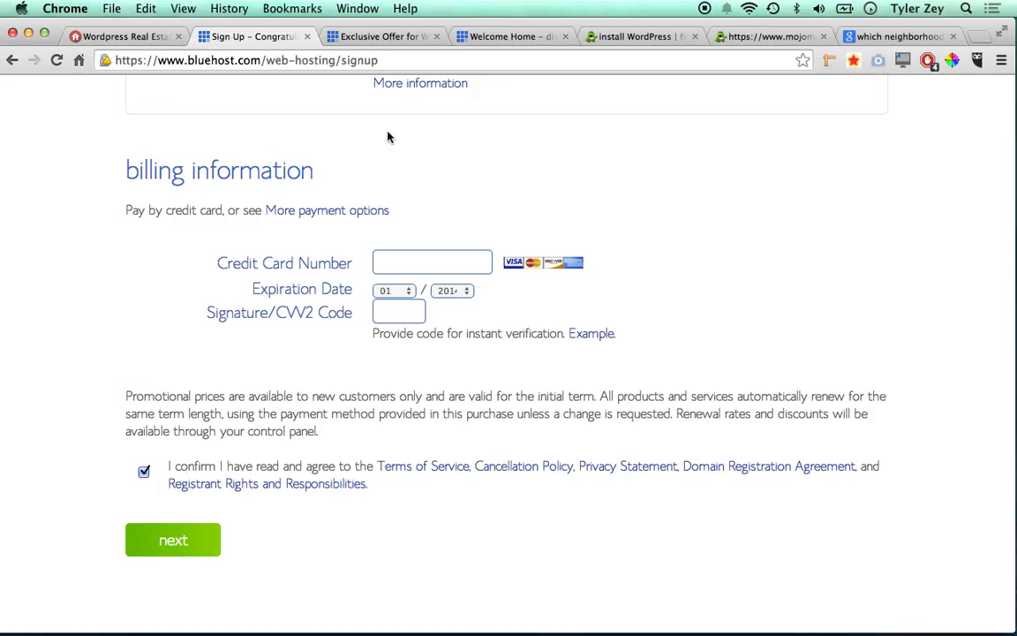
Switch to the hosting account's control panel and open Install WordPress from the Website features
key("ctrl+Tab")
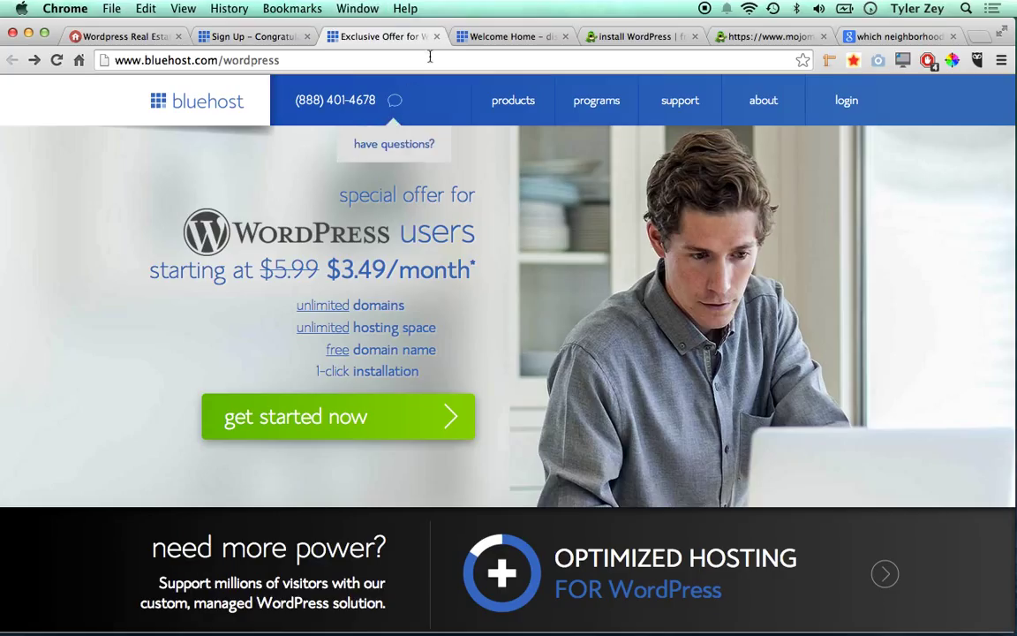
left_click(463, 38)
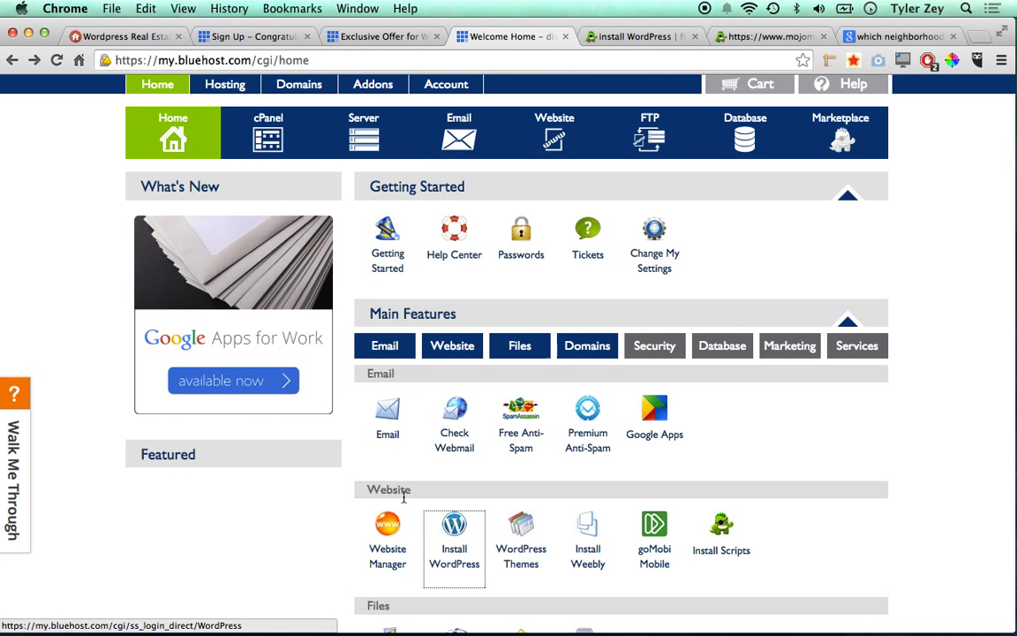
left_click(457, 556)
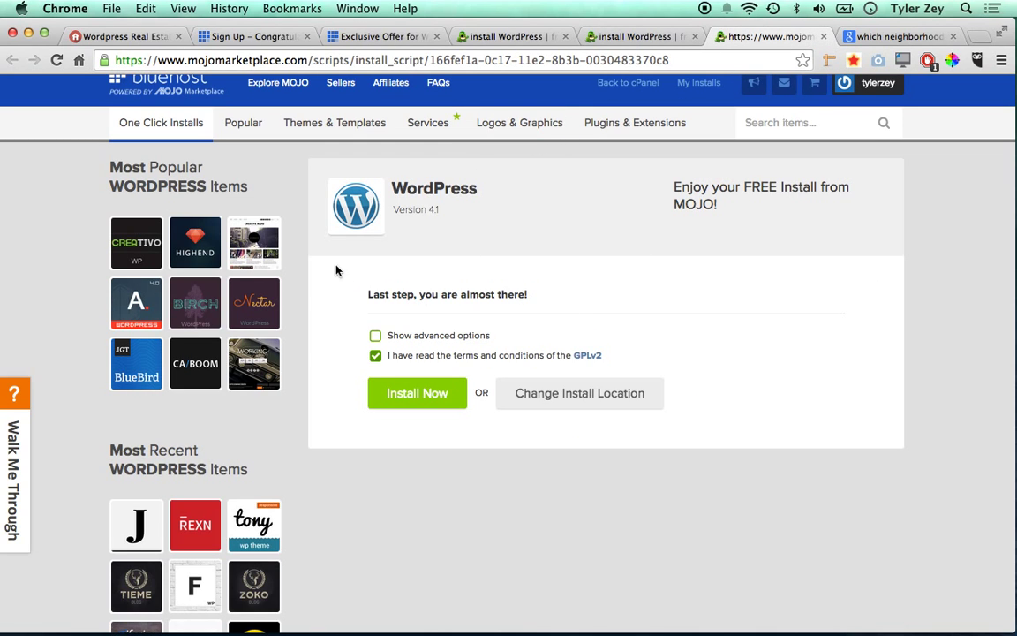
Start the free WordPress installation on the MOJO Marketplace page and dismiss the theme offer
left_click_drag(664, 188, 801, 204)
left_click(800, 204)
double_click(399, 355)
left_click(415, 391)
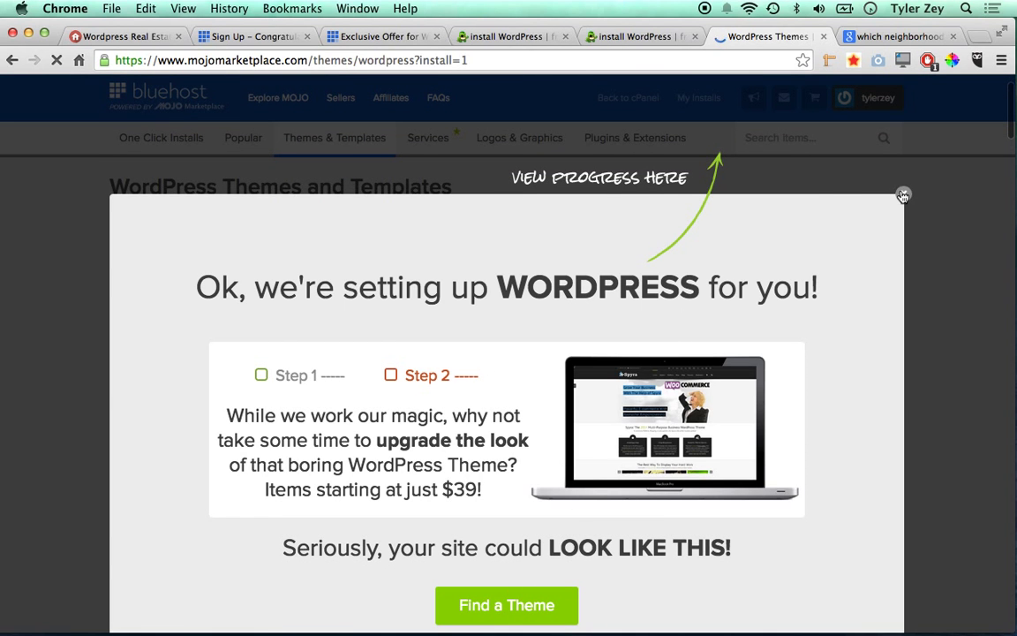
left_click(902, 195)
mouse_move(598, 201)
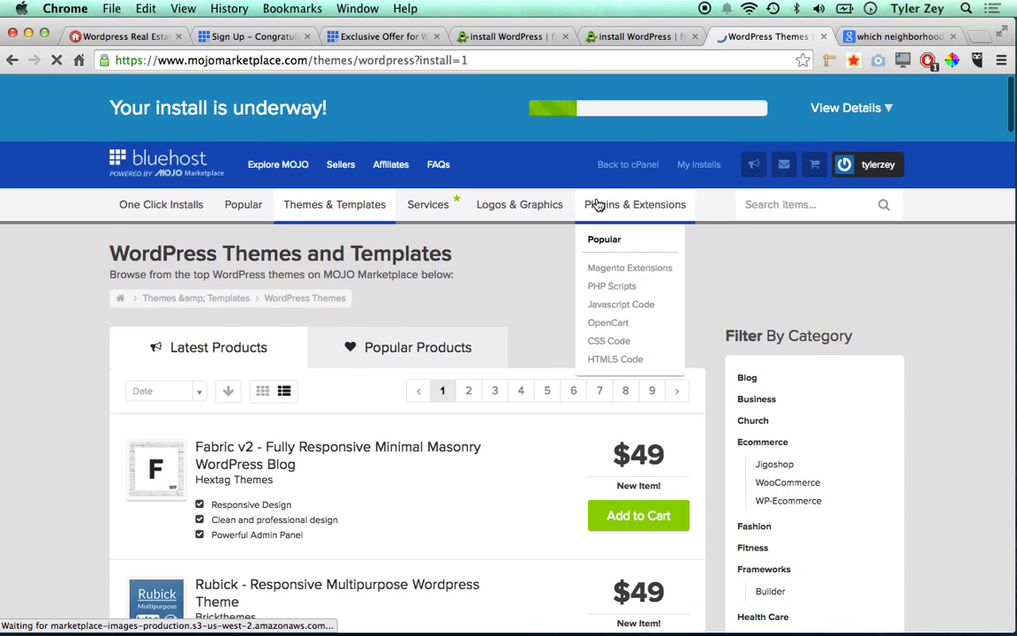
Examine the Google results for "which neighborhood should i move to in kansas city"
left_click(865, 35)
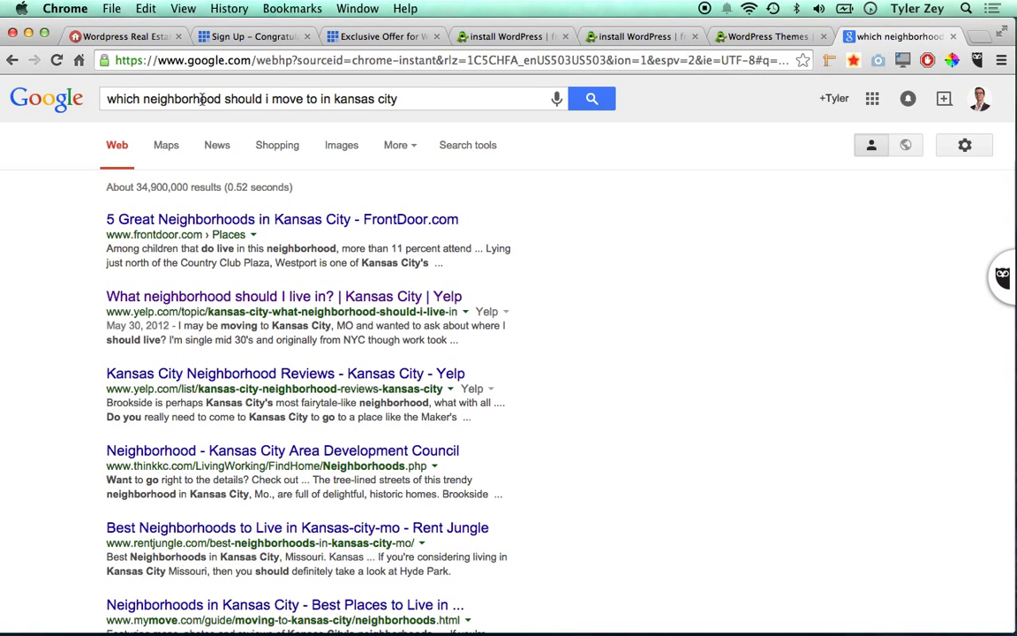
left_click_drag(102, 100, 334, 100)
left_click(397, 99)
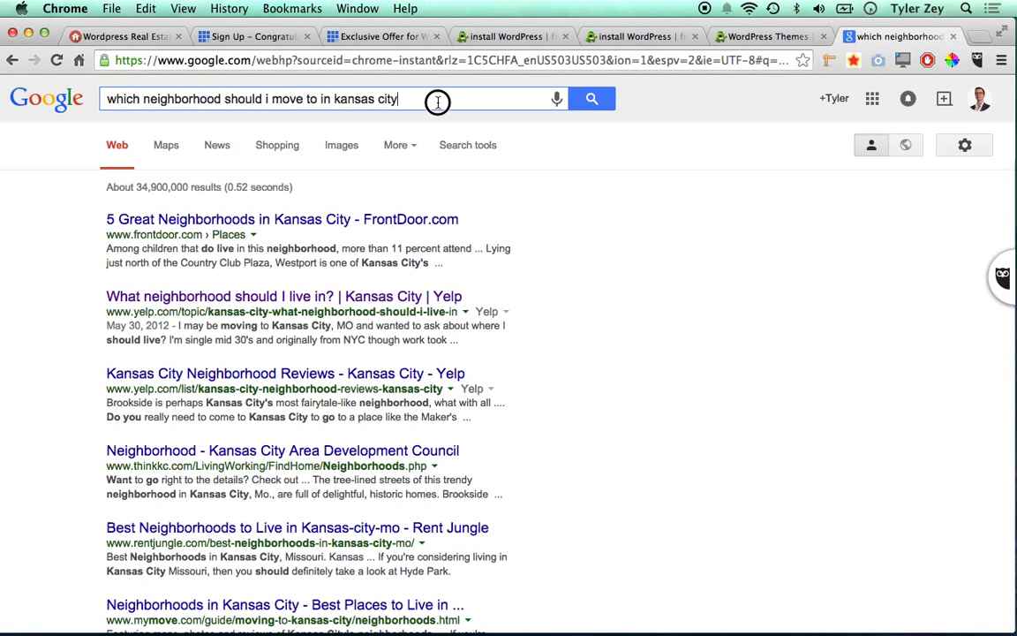
triple_click(109, 104)
left_click(48, 181)
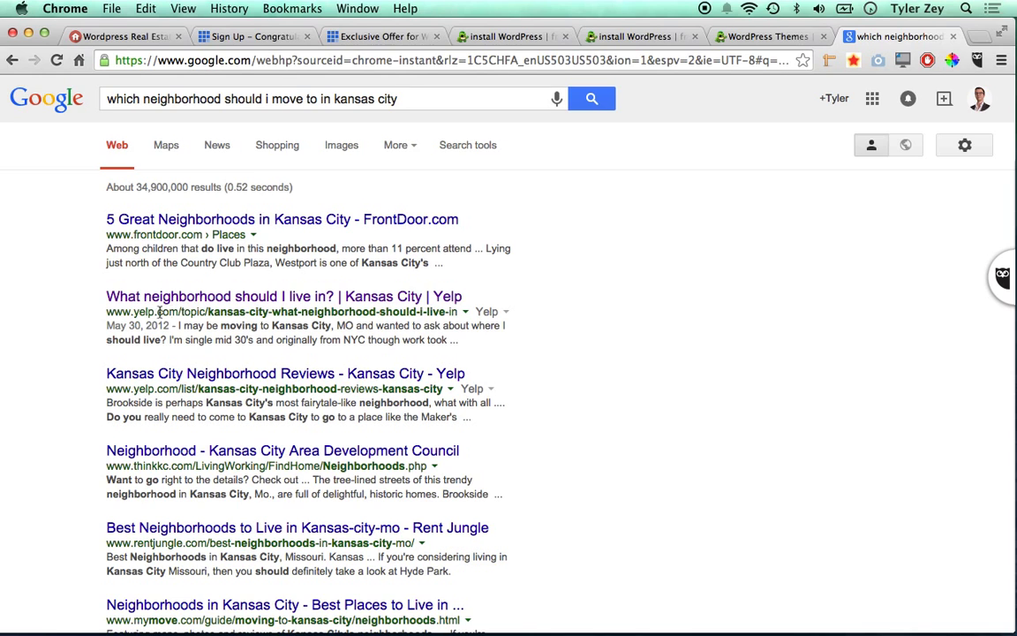
Open the Yelp result "What neighborhood should I live in?" in a new tab, read its opening post and return to the results
left_click_drag(112, 310, 329, 308)
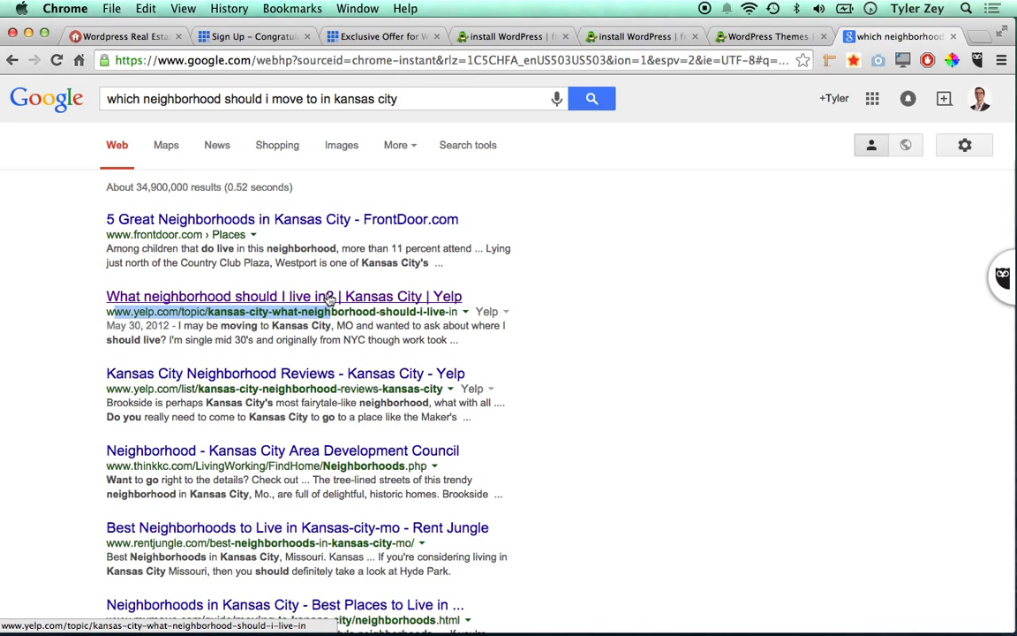
left_click(327, 298)
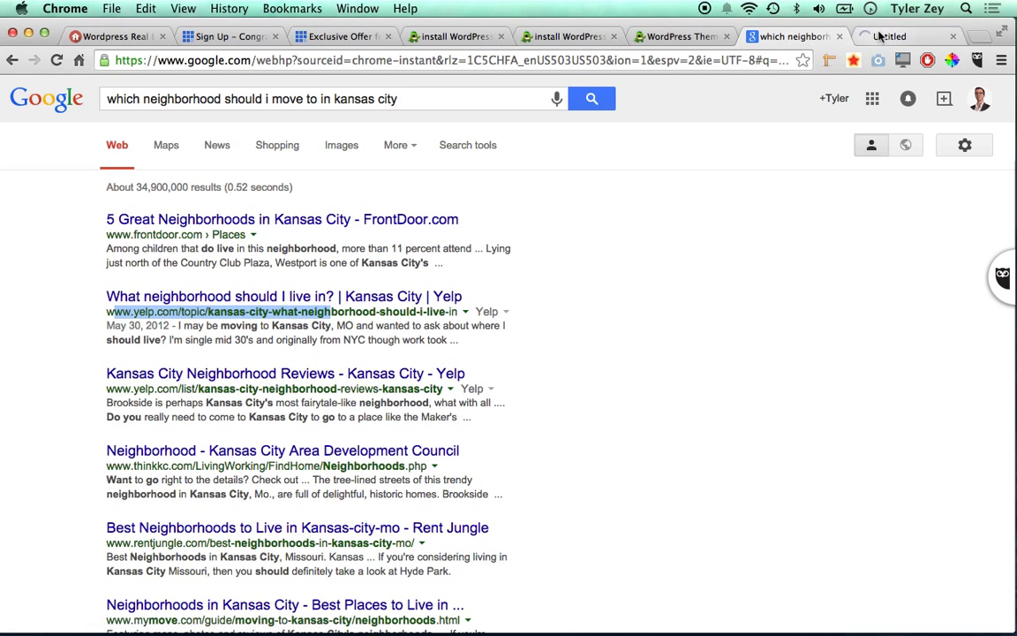
left_click(880, 36)
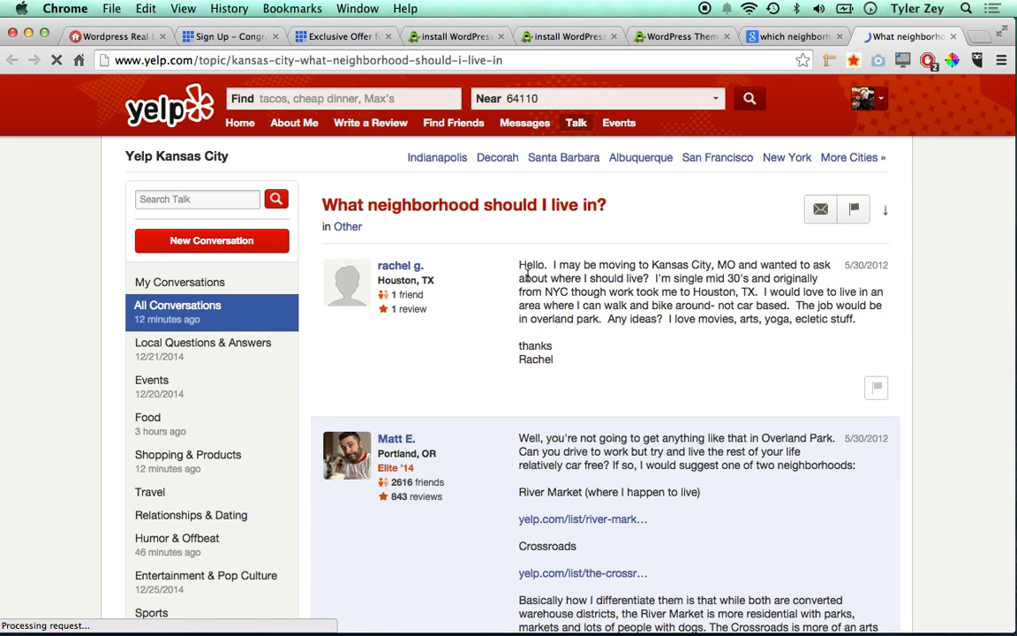
triple_click(683, 295)
left_click(683, 296)
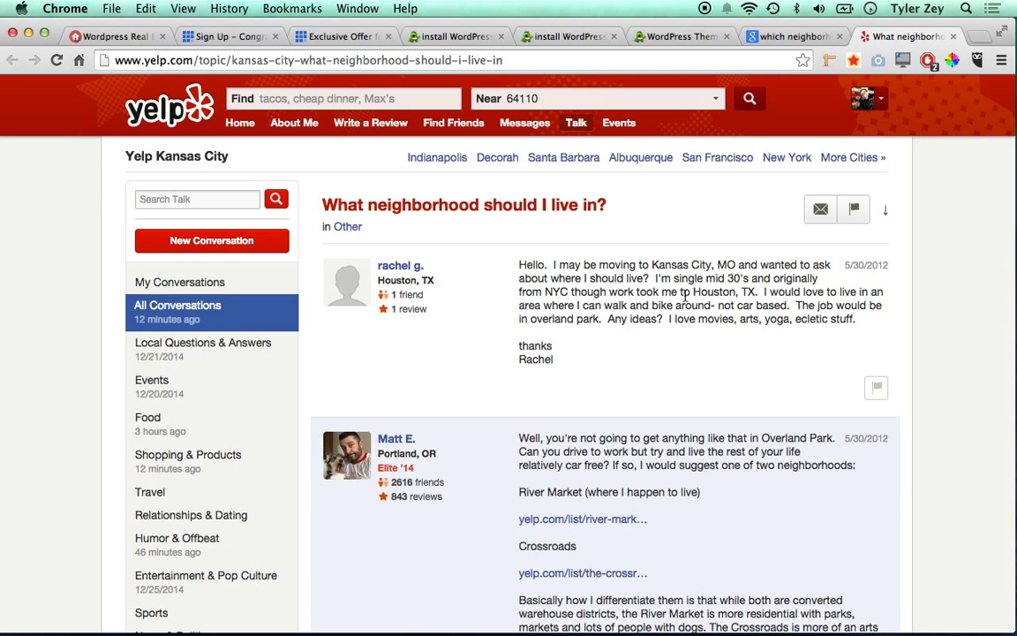
left_click(792, 40)
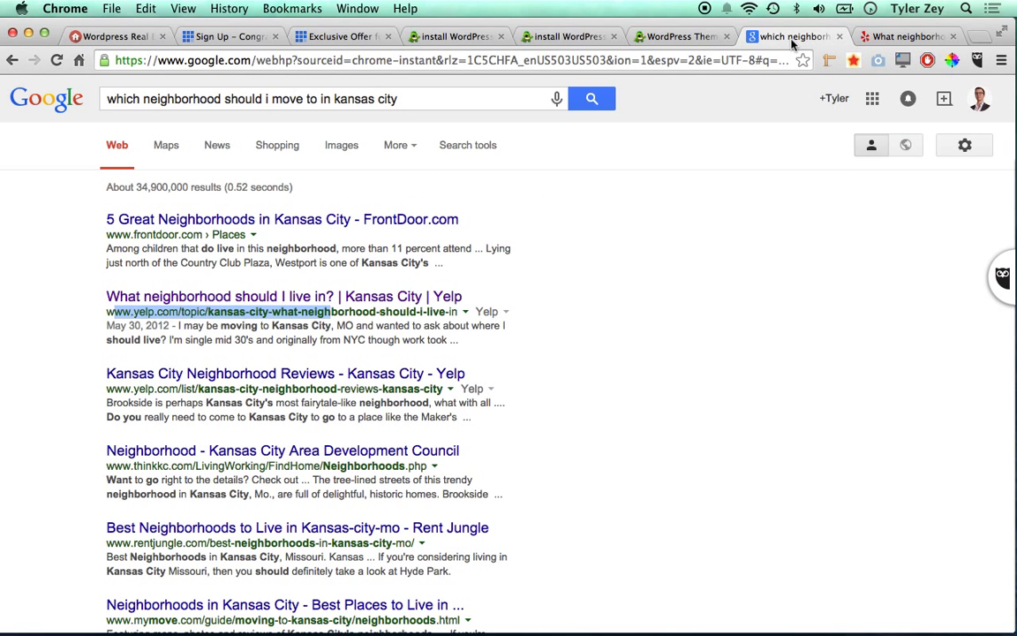
Return to the WordPress installation page and open the finished install's credentials from its notification
left_click(699, 40)
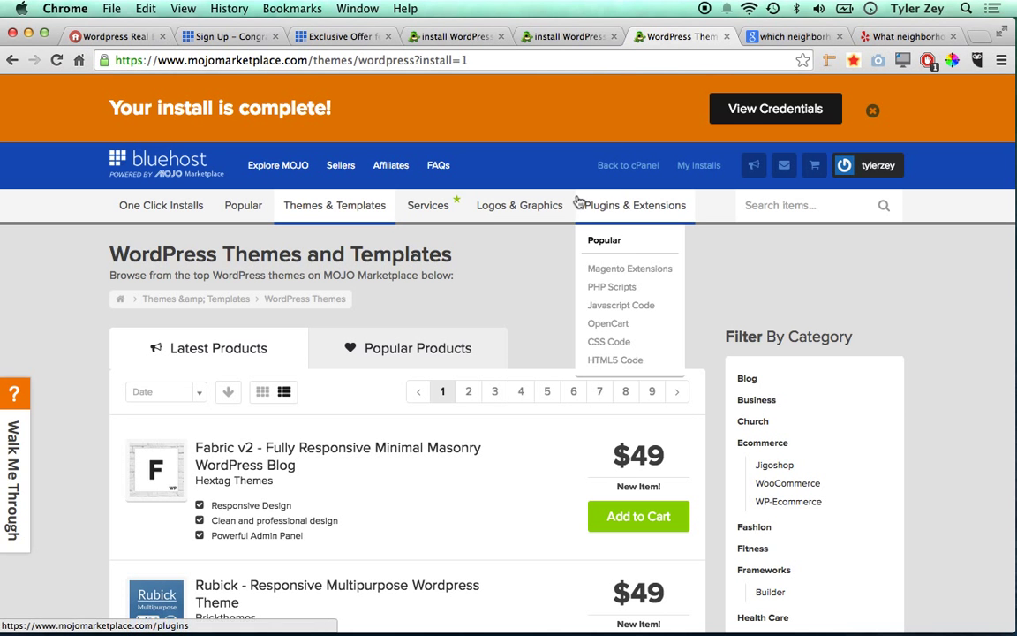
left_click(768, 117)
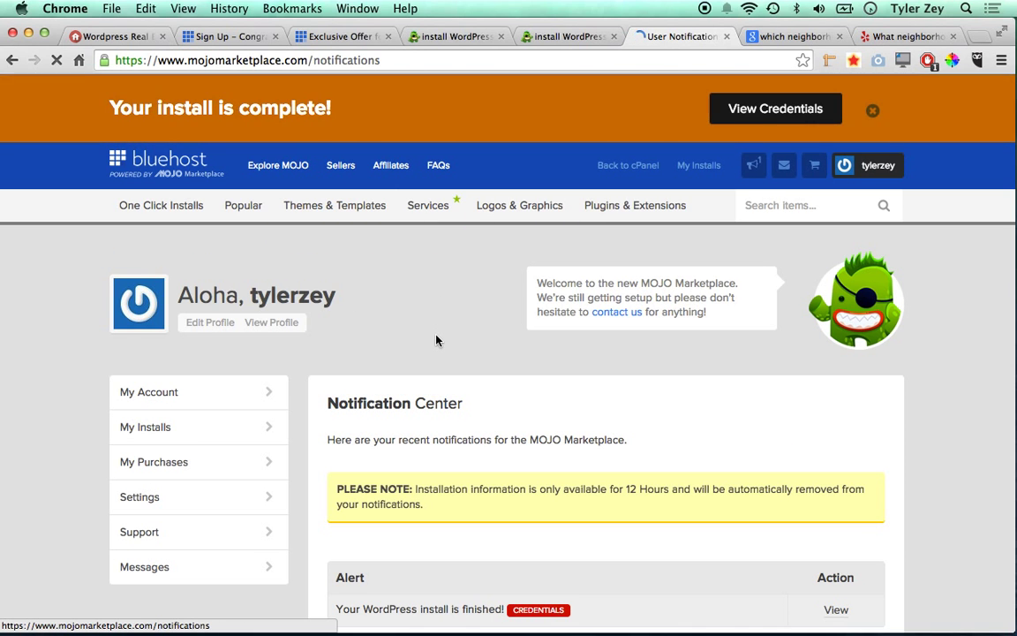
scroll(424, 351, "down", 5)
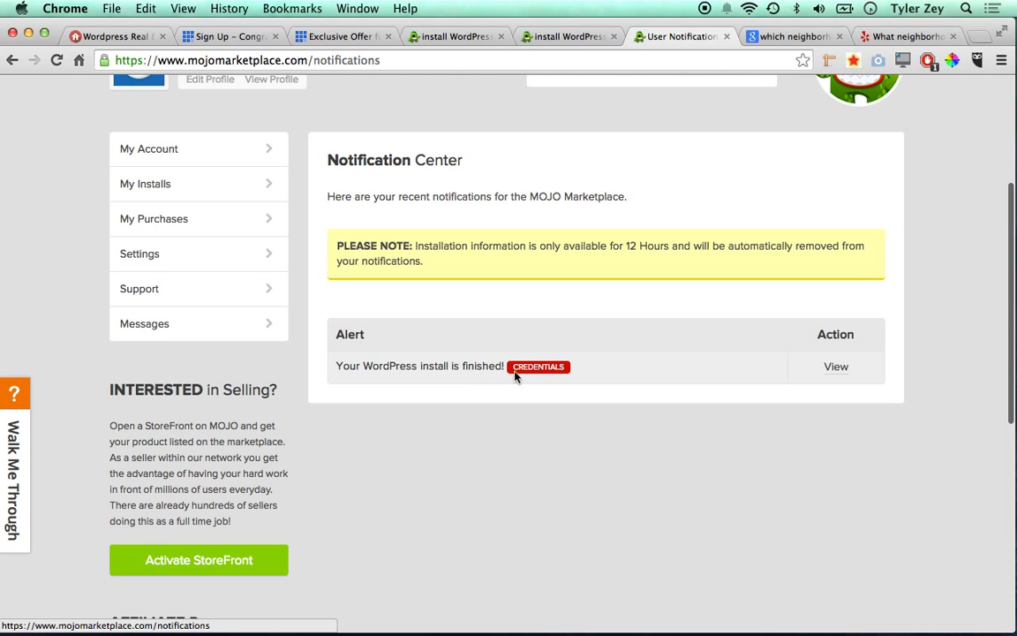
left_click(835, 366)
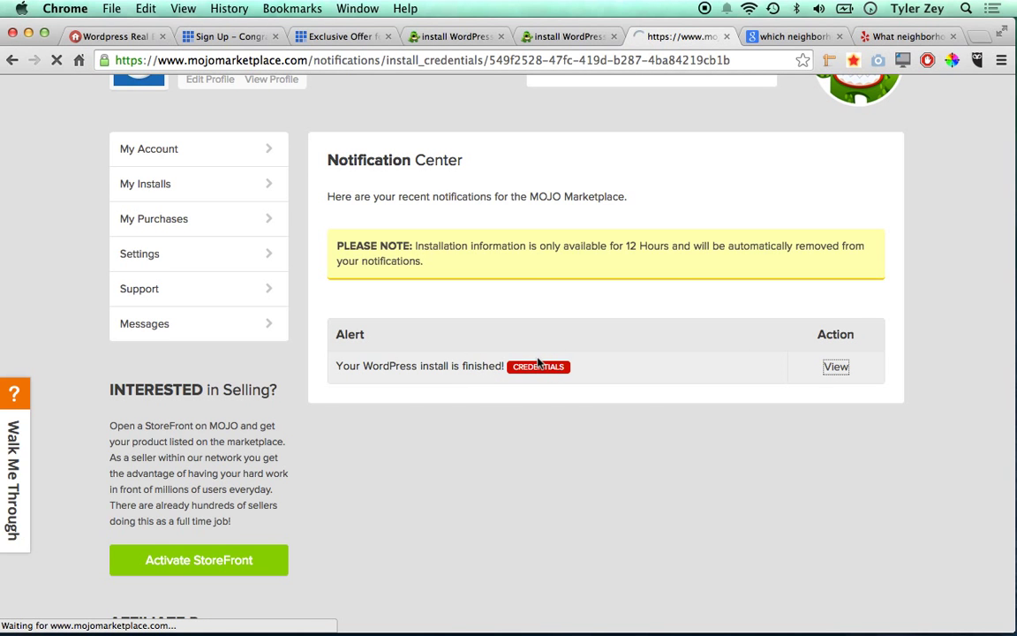
scroll(537, 360, "down", 3)
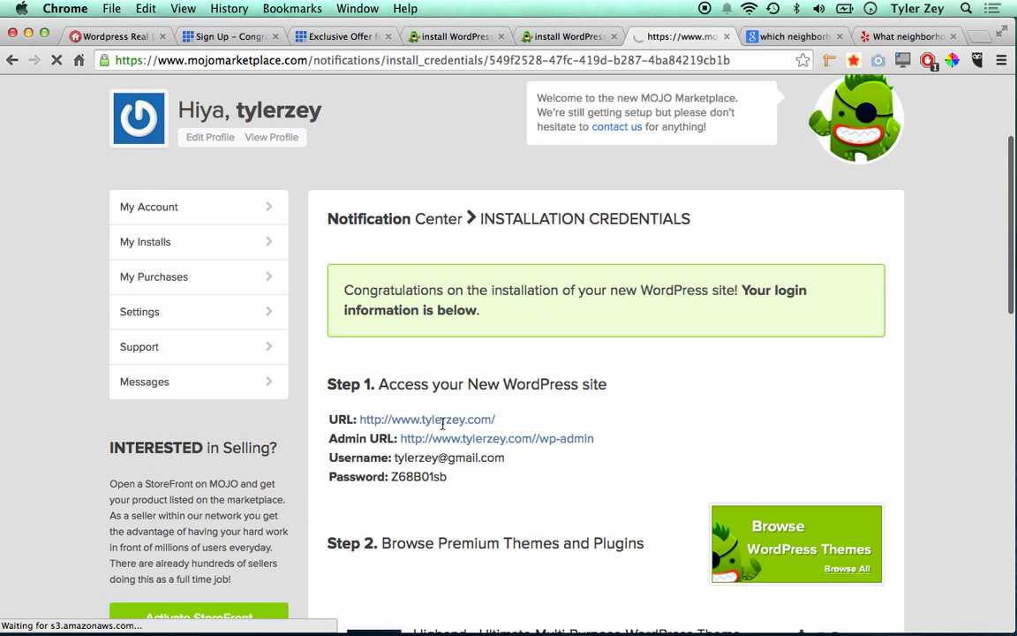
Open the new site's WordPress admin URL in a new tab and select the generated password in the installation credentials
left_click(481, 441, "super")
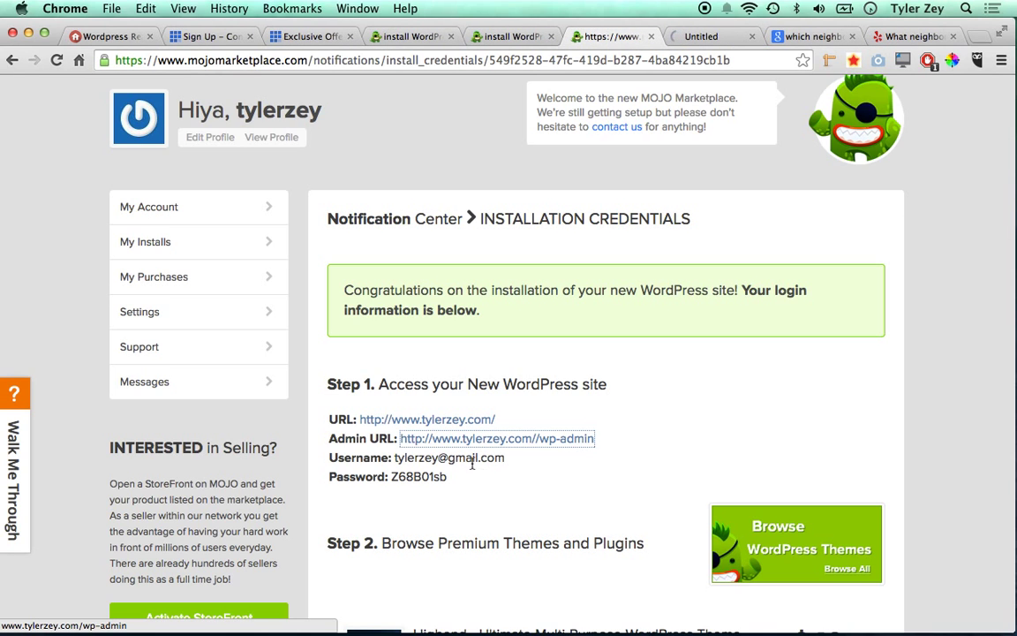
double_click(406, 476)
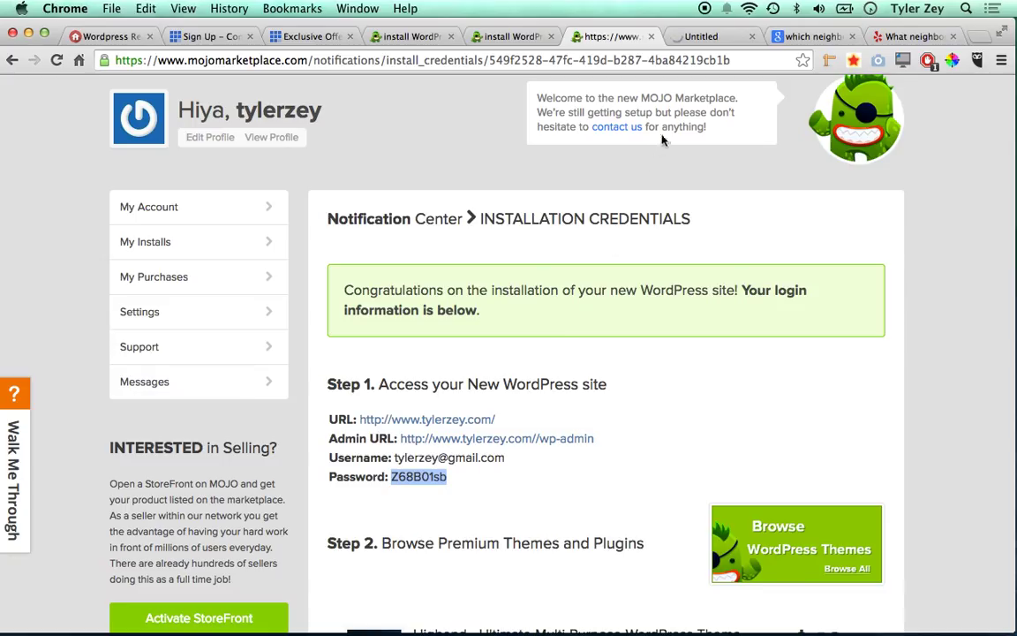
left_click(692, 37)
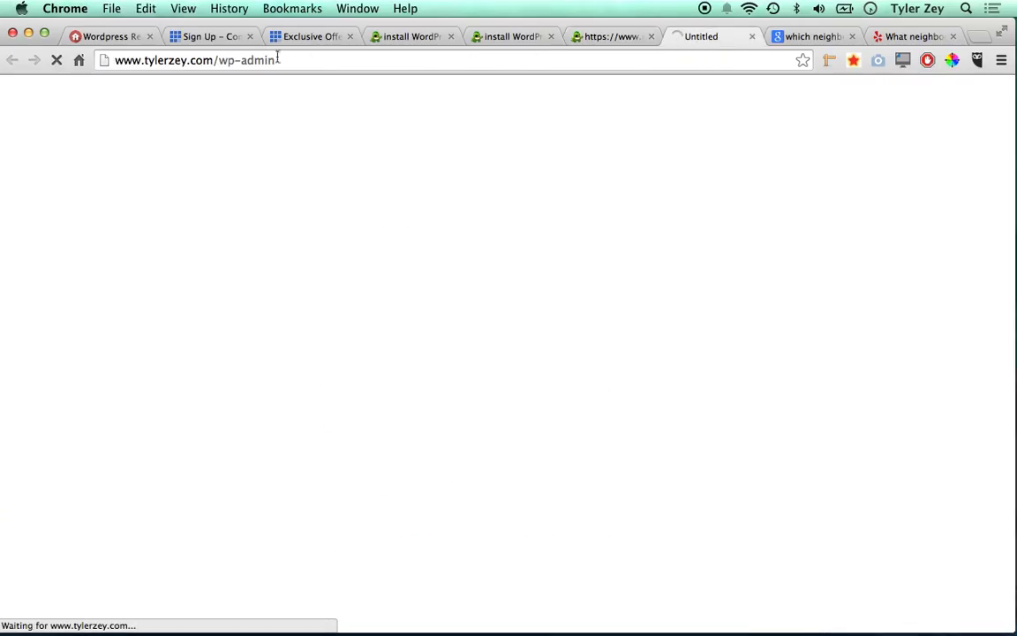
left_click(606, 36)
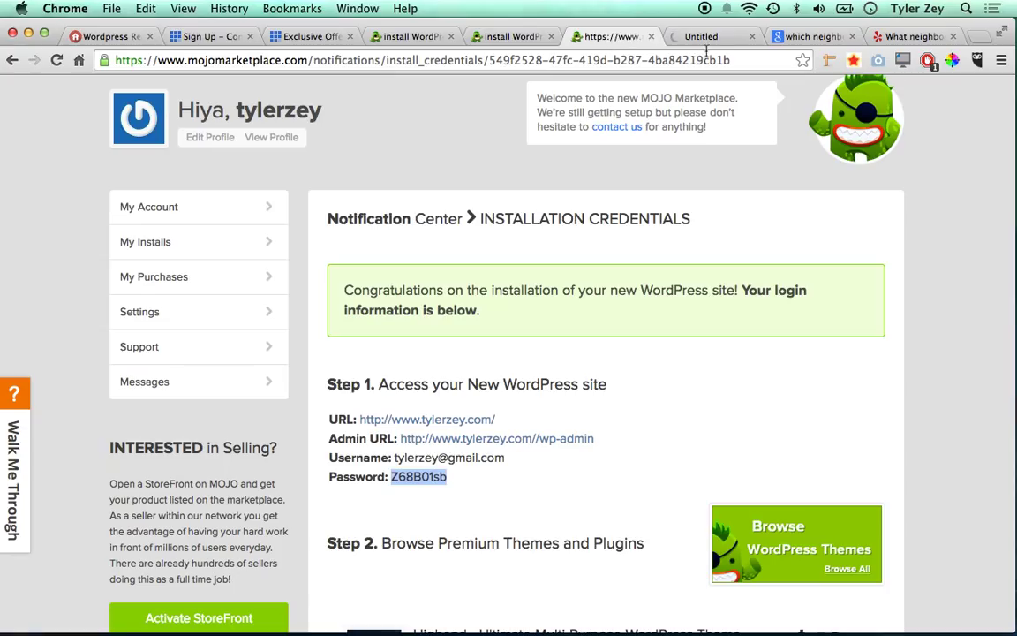
Log in to the new site's WordPress admin by pasting the generated password into the password field
left_click(720, 40)
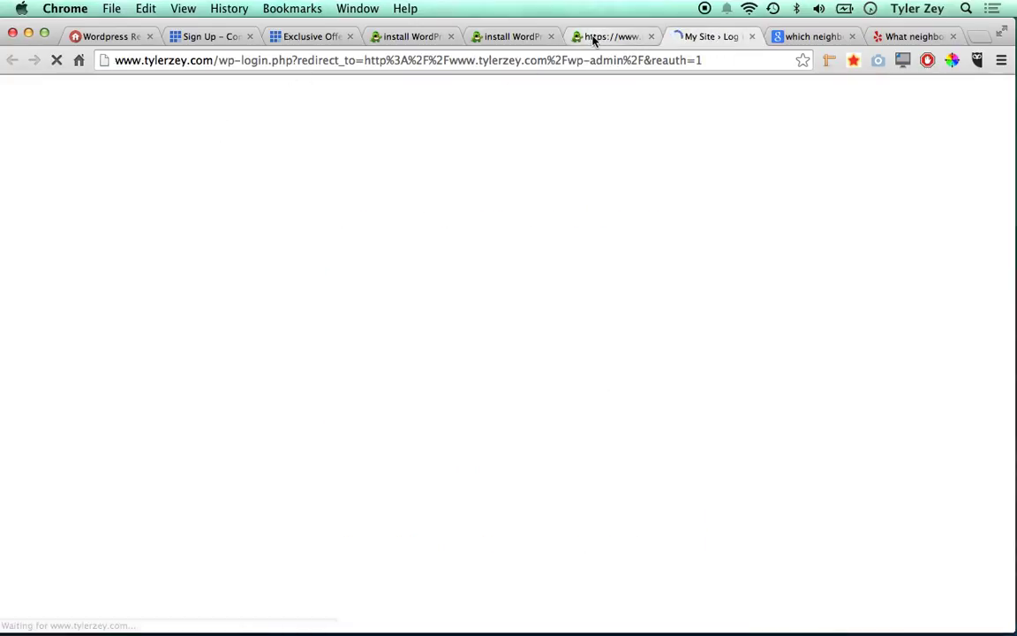
key("Tab")
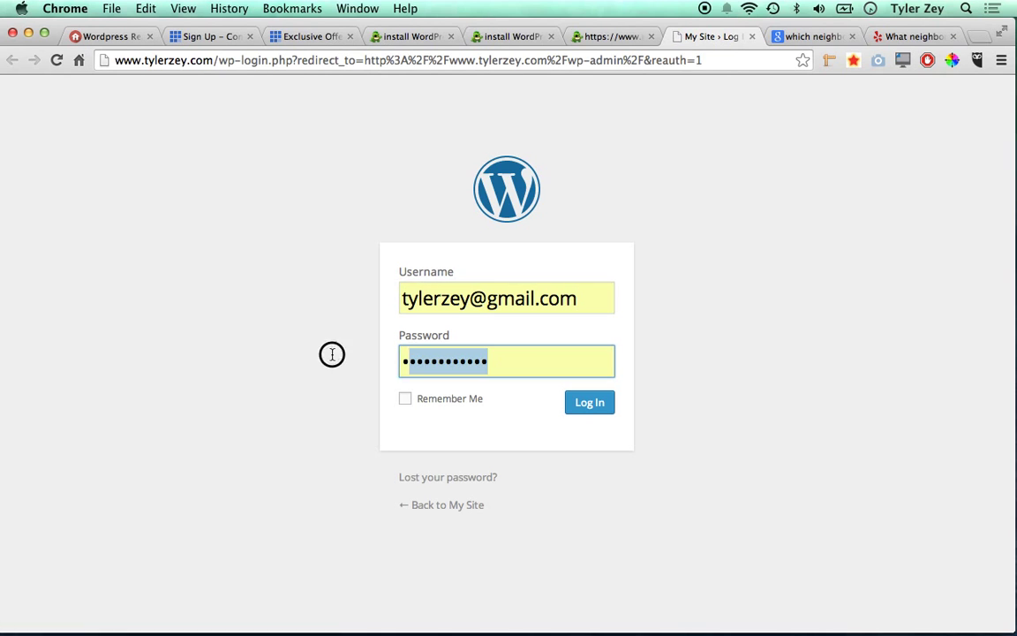
key("super+v")
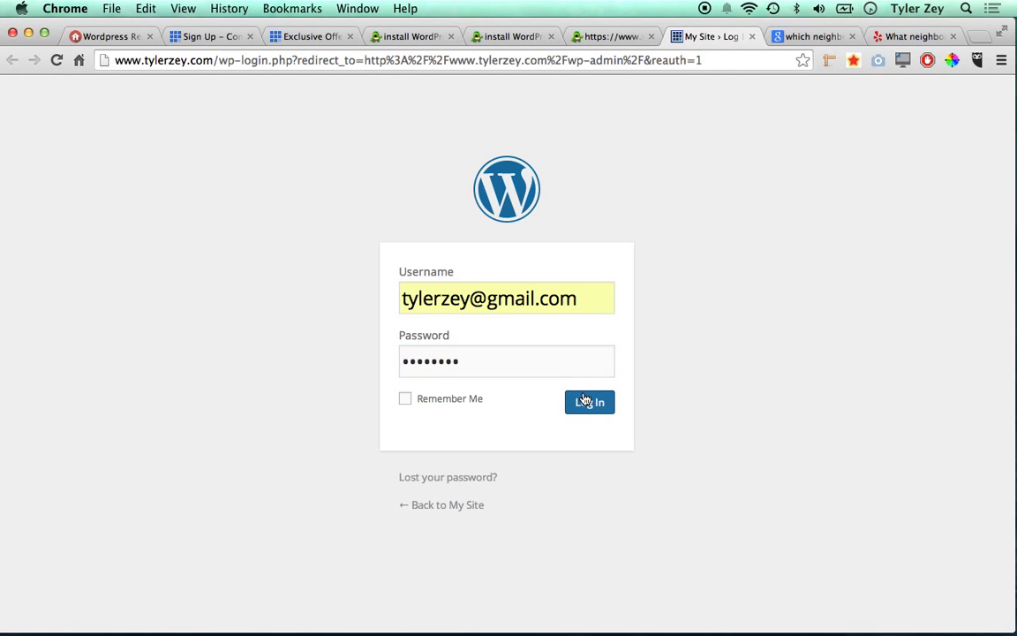
left_click(590, 402)
left_click(609, 36)
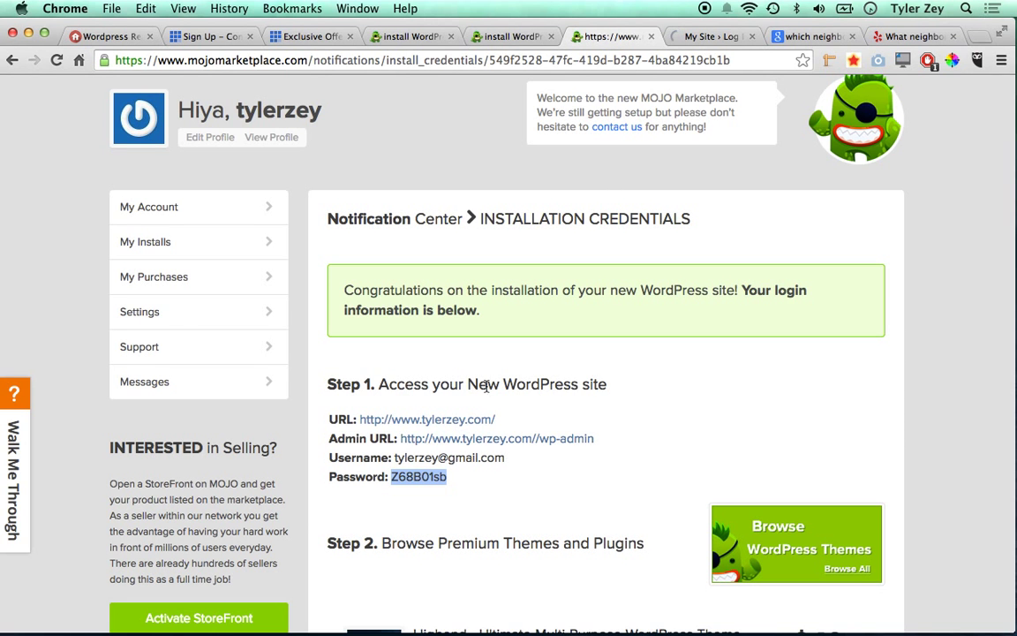
left_click(522, 40)
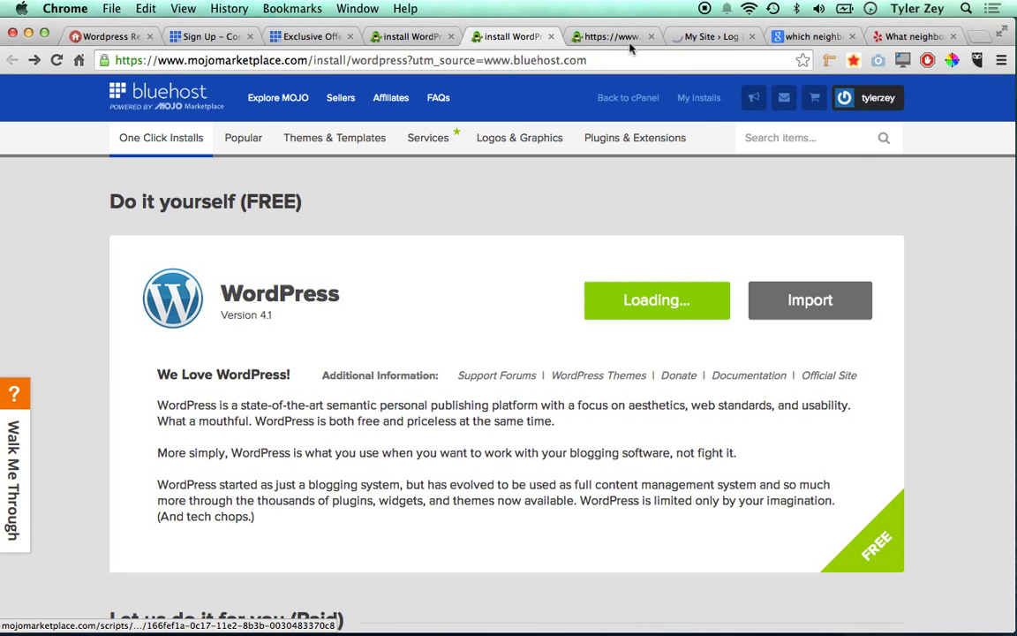
key("ctrl+Tab")
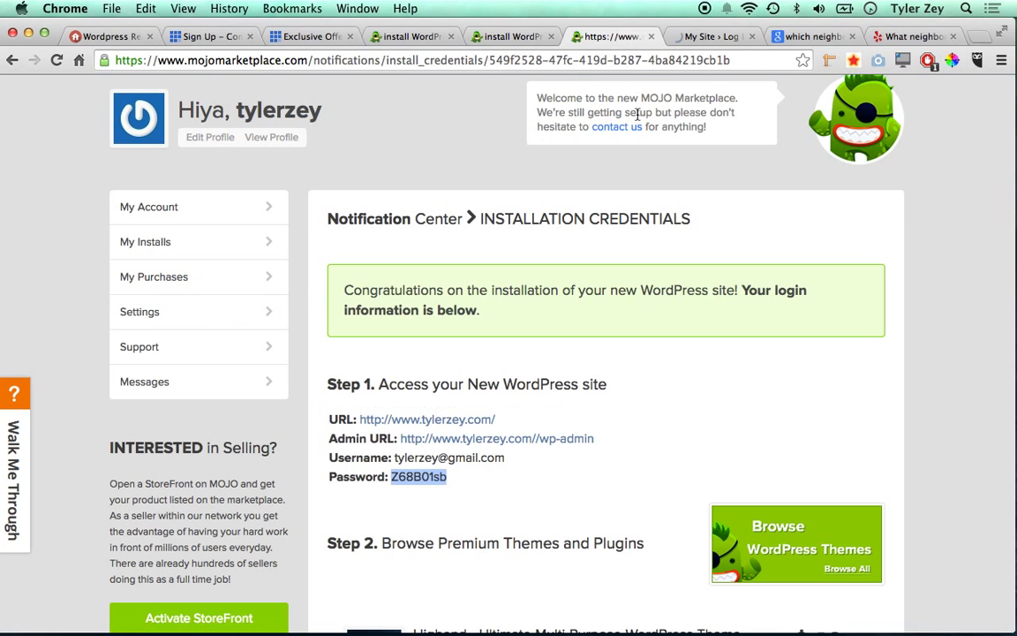
left_click(702, 40)
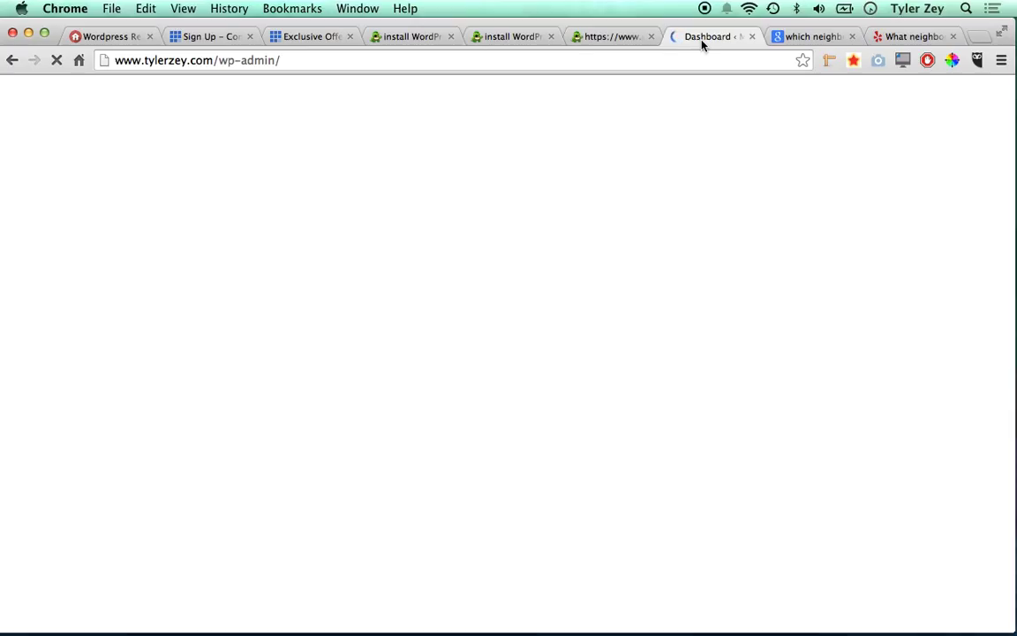
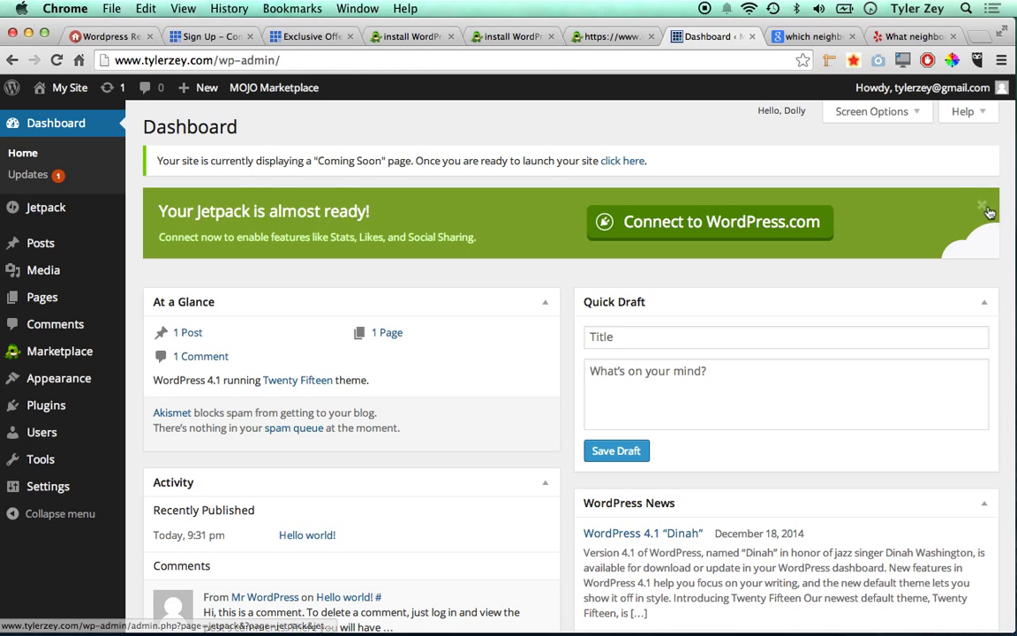
Dismiss the Jetpack connection banner on the dashboard and open the site's theme management page
left_click(980, 204)
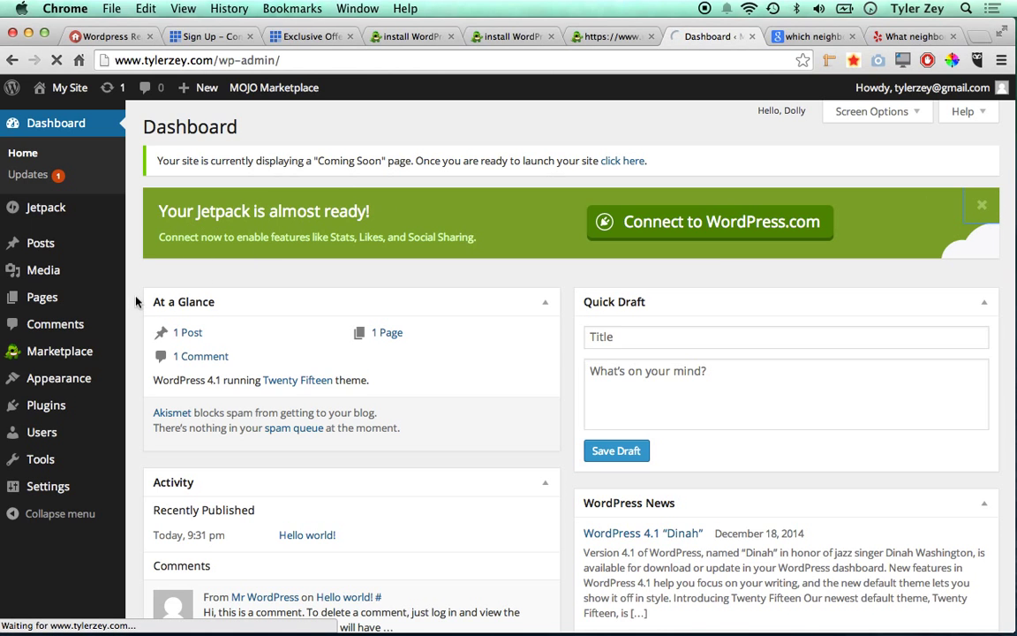
mouse_move(82, 379)
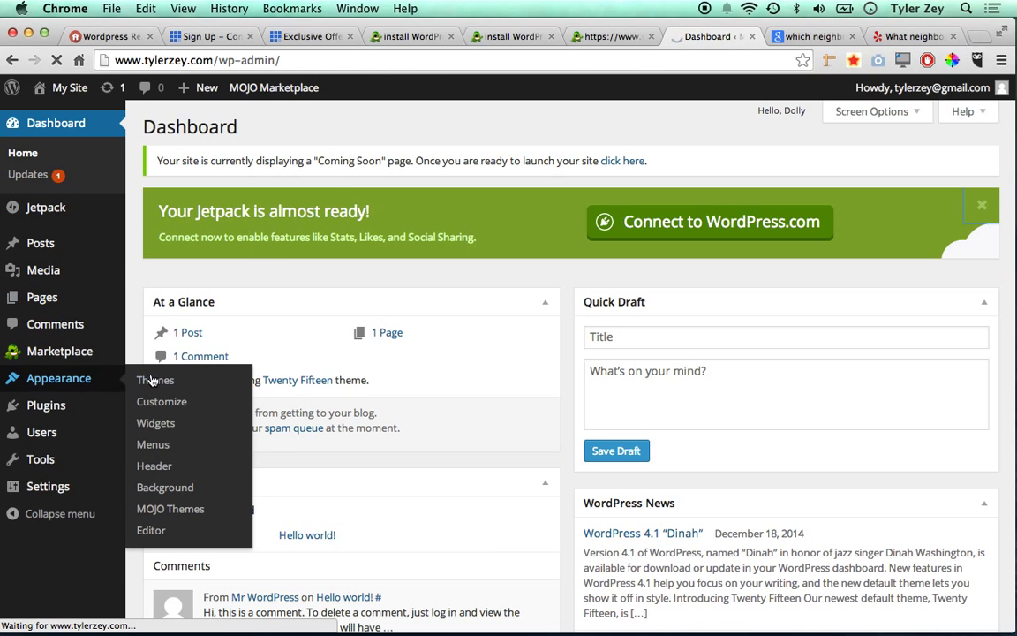
left_click(150, 381)
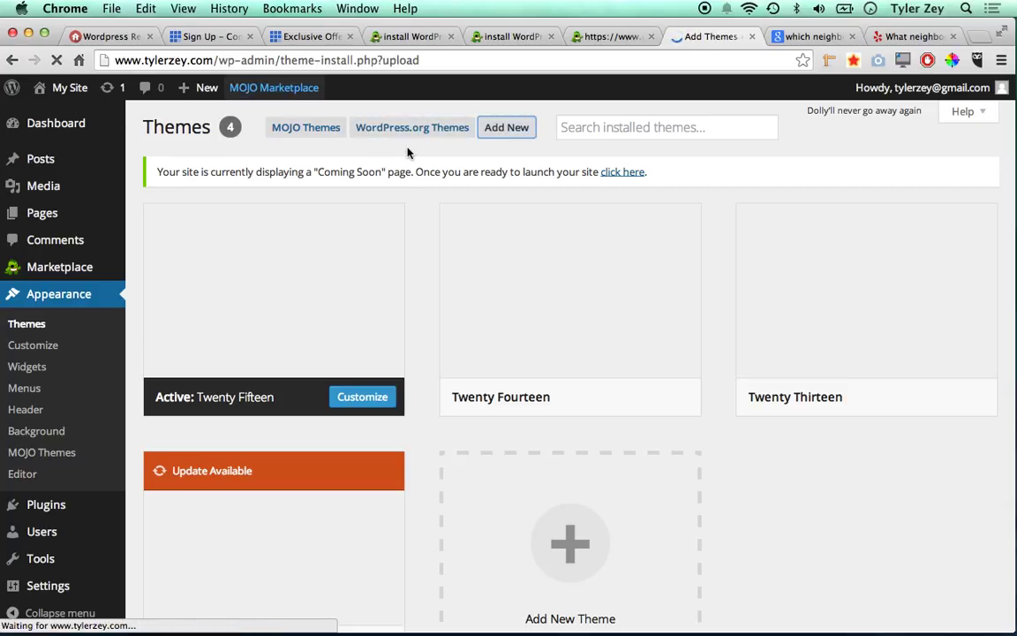
Close the two leftover MOJO Marketplace tabs for the install and its credentials, and browse the featured themes available to add
left_click(552, 37)
left_click(552, 37)
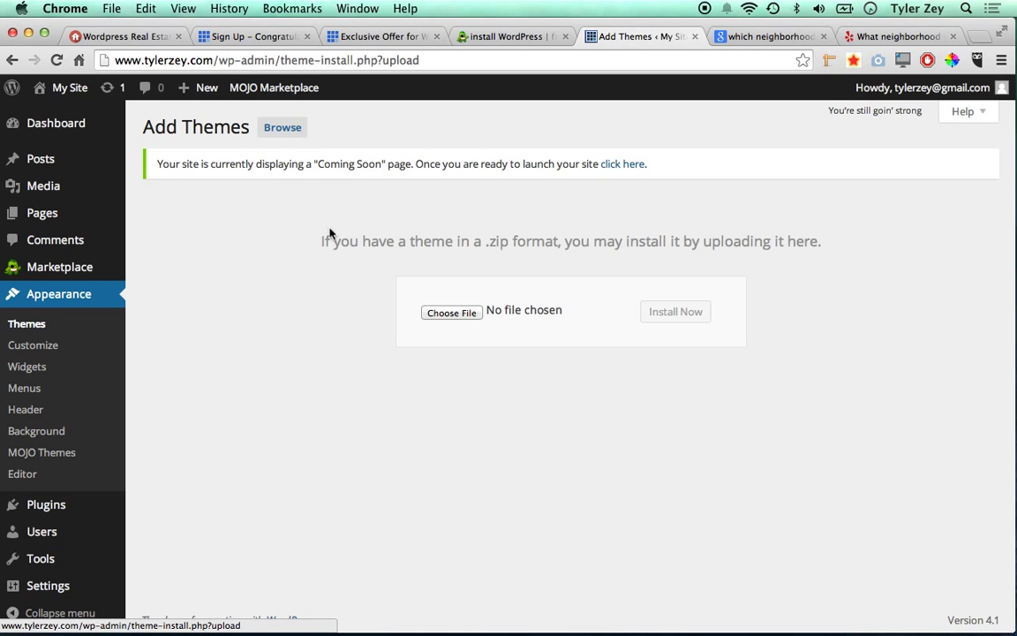
left_click(283, 133)
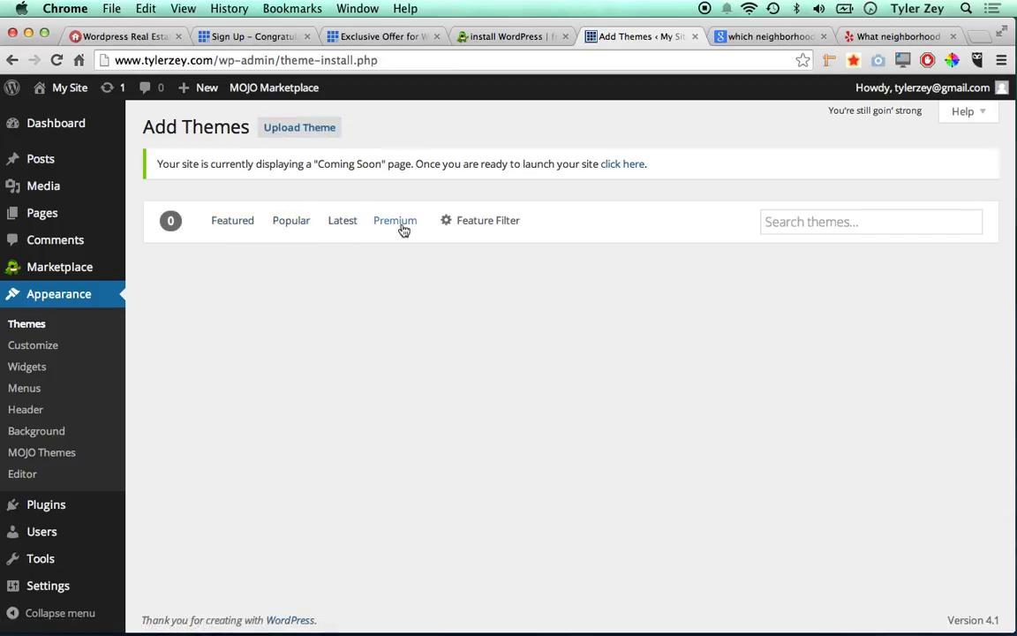
left_click(234, 227)
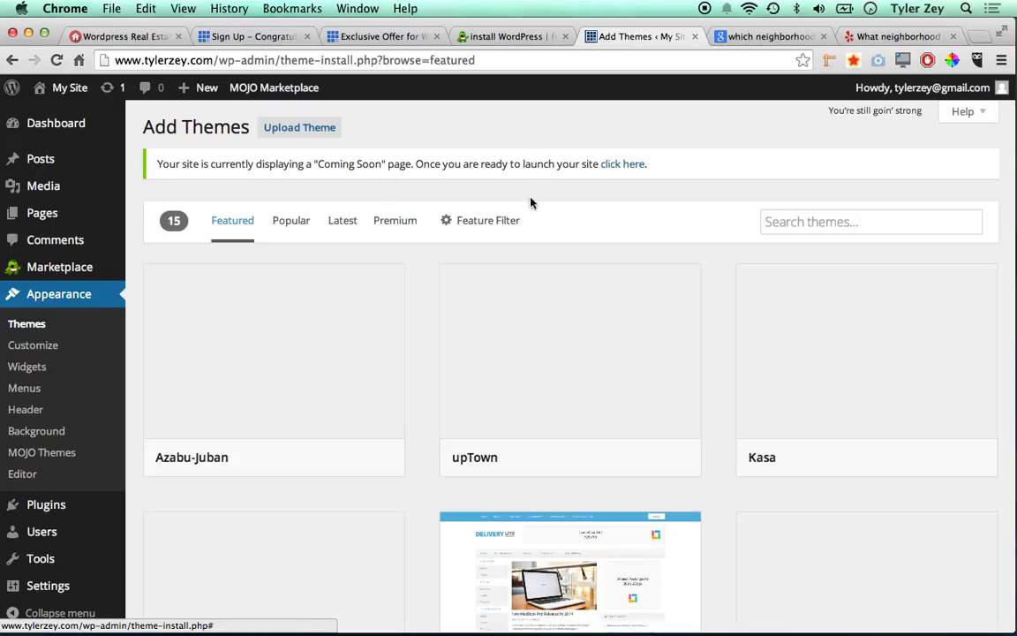
scroll(440, 258, "down", 5)
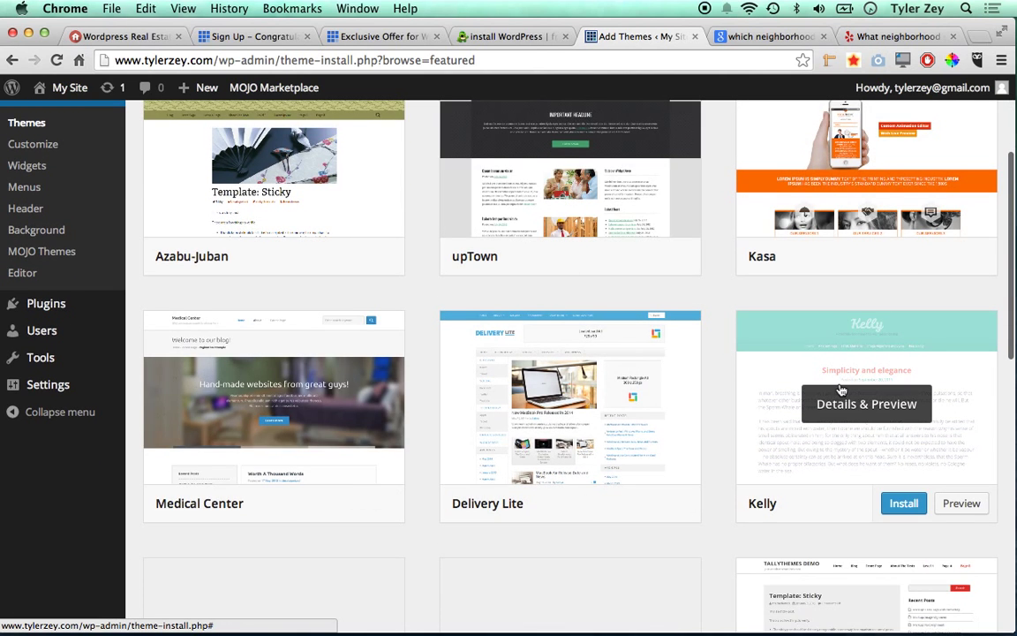
scroll(410, 374, "down", 15)
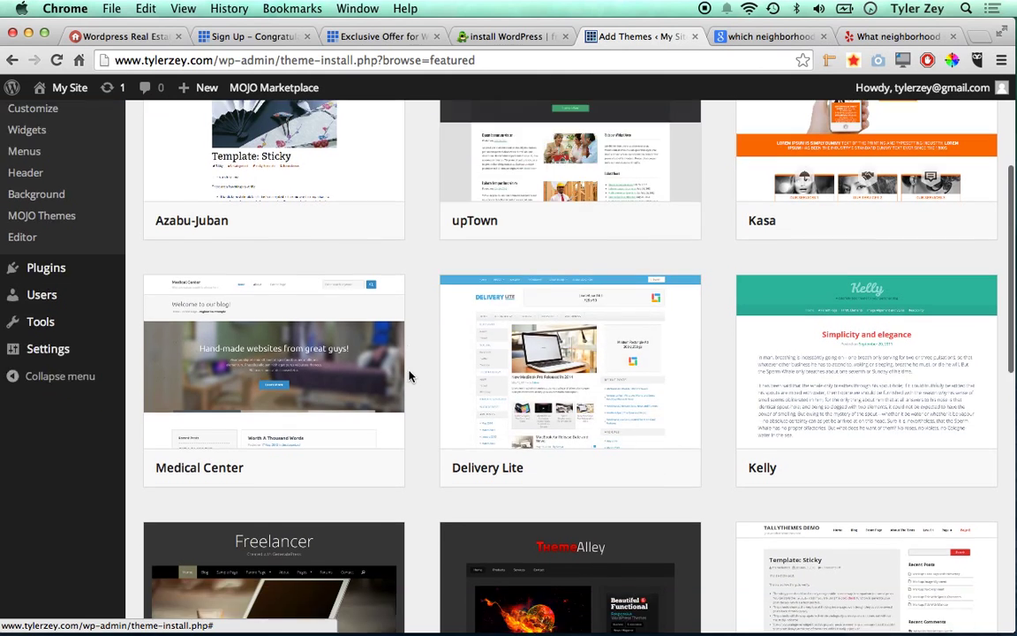
scroll(408, 374, "up", 20)
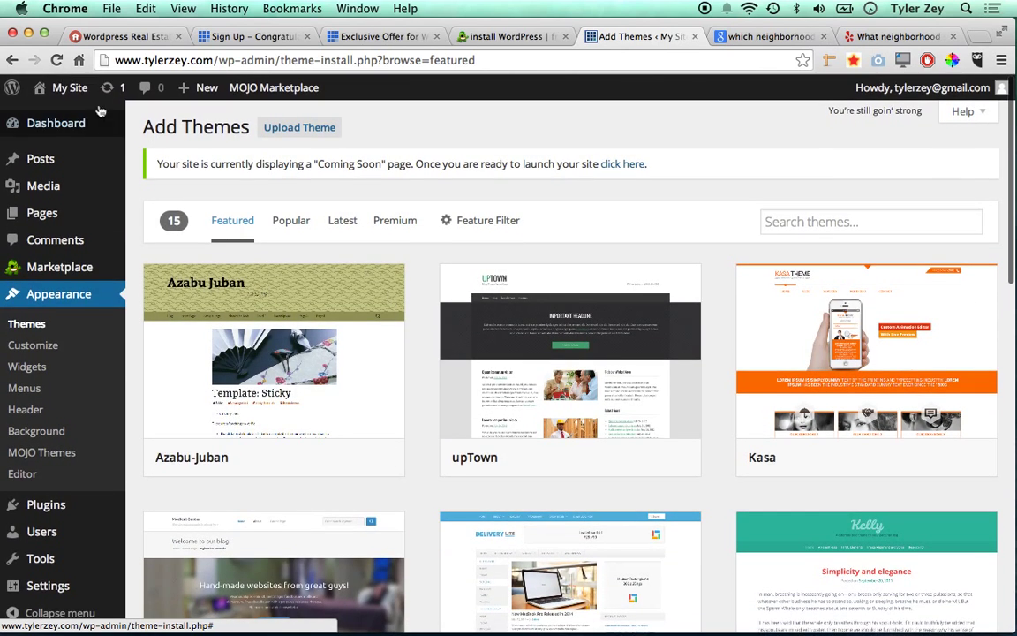
Open the live site in a new tab and switch to it
mouse_move(59, 96)
left_click(64, 115, "super")
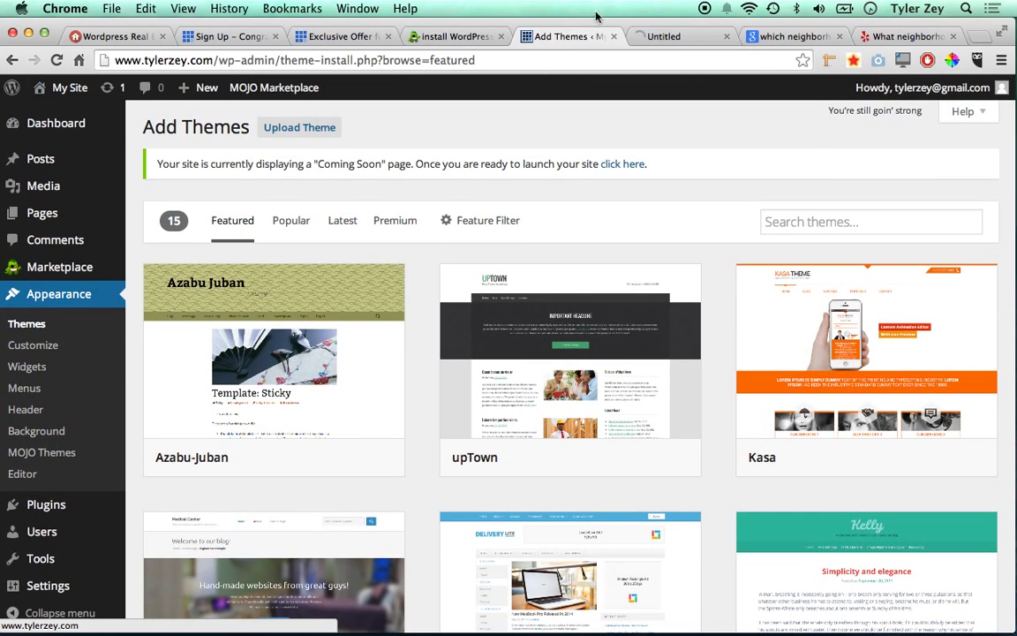
left_click(669, 37)
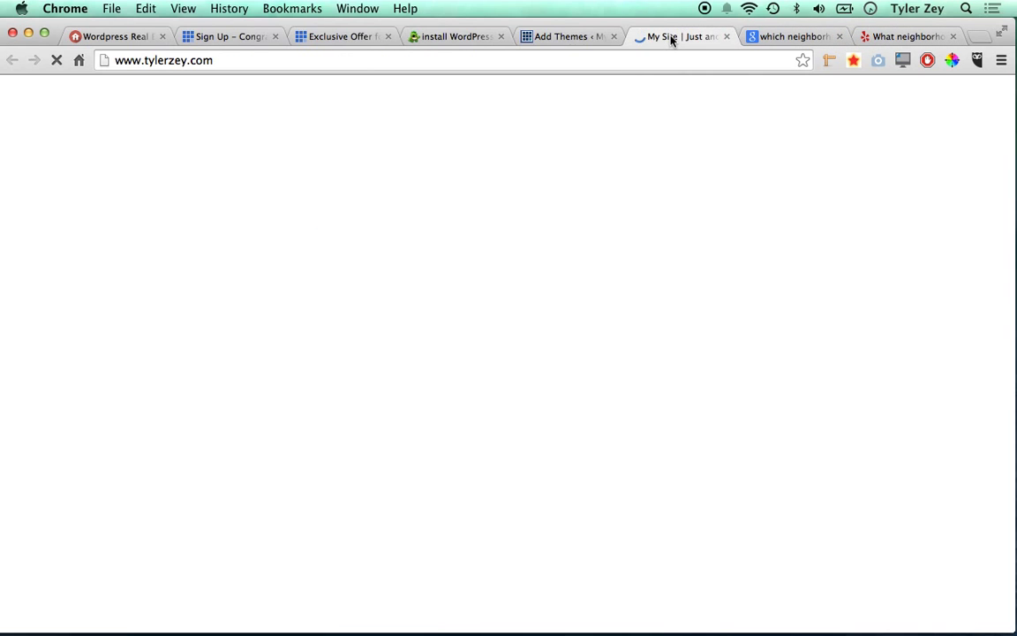
Copy the title "What neighborhood should I live in?" from the Yelp conversation
left_click(918, 36)
triple_click(579, 283)
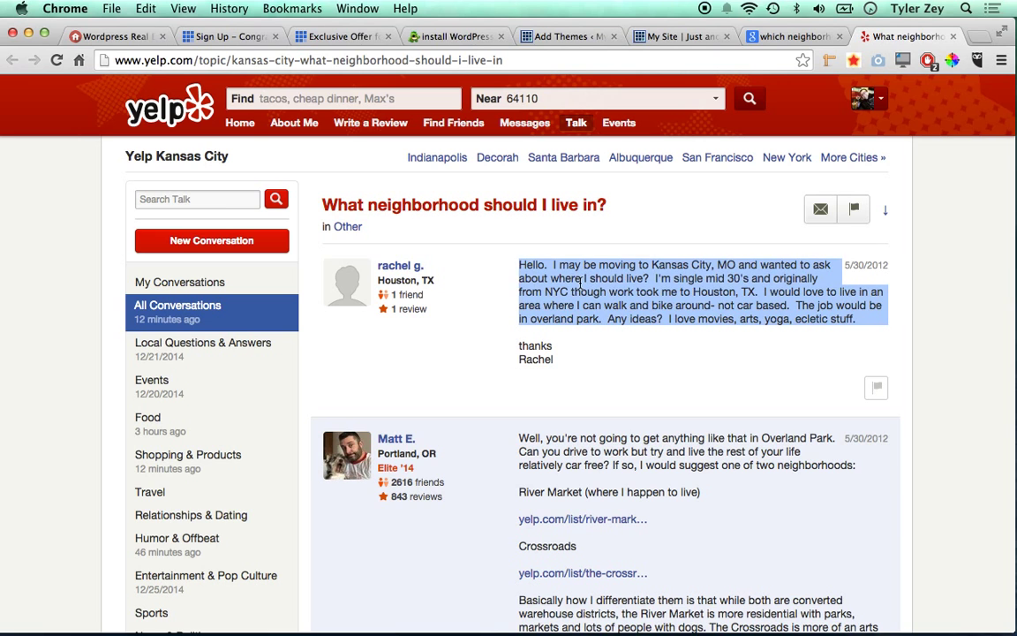
left_click_drag(616, 197, 313, 213)
triple_click(371, 204)
key("super+c")
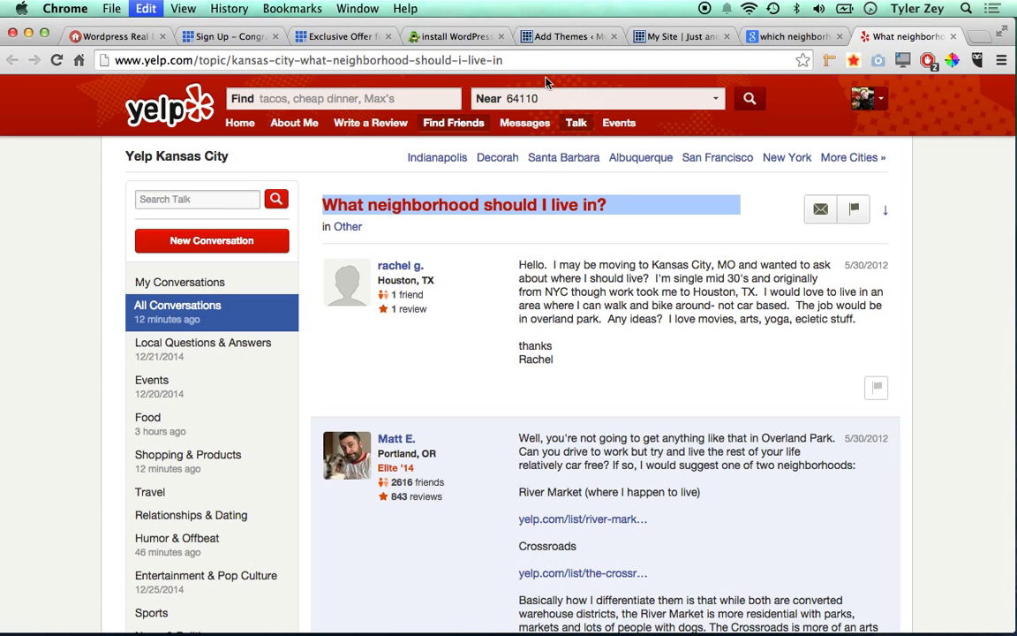
Look over the live site's default homepage and close its tab to return to the WordPress admin
left_click(678, 36)
scroll(434, 279, "down", 5)
scroll(432, 278, "up", 5)
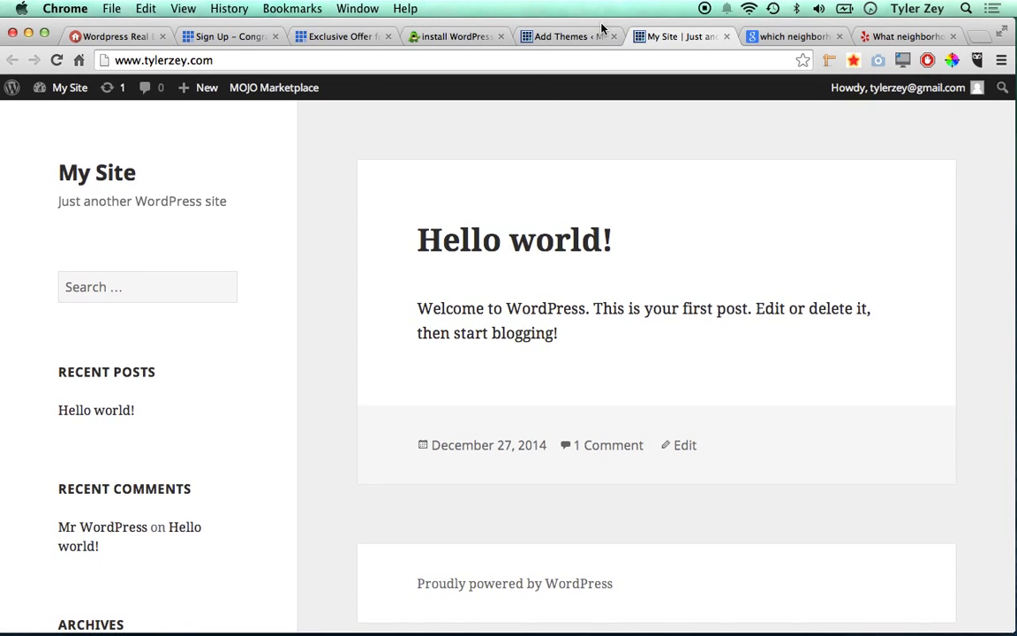
key("super+w")
left_click(620, 39)
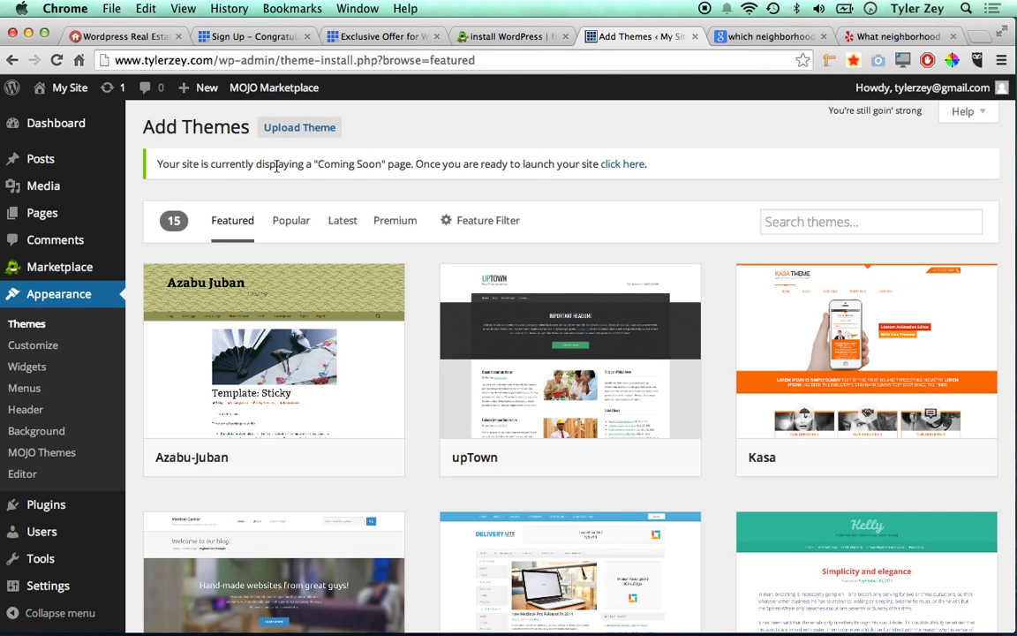
Create a new post, dismiss the Distraction-Free Writing tip and paste "What neighborhood should I live in?" as the title
mouse_move(70, 159)
left_click(159, 183)
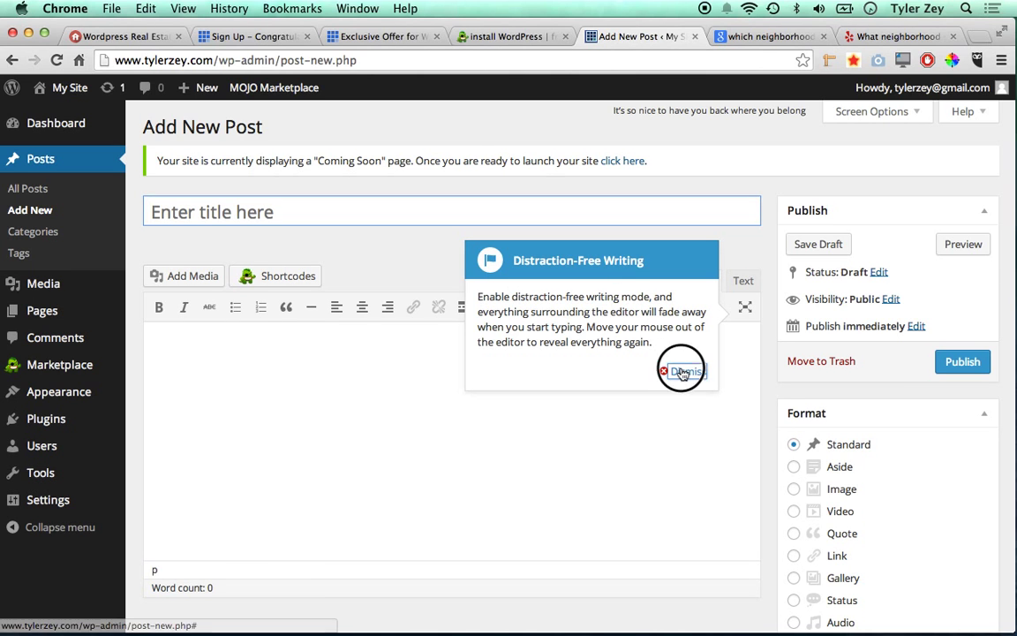
left_click(685, 371)
left_click(581, 220)
key("super+v")
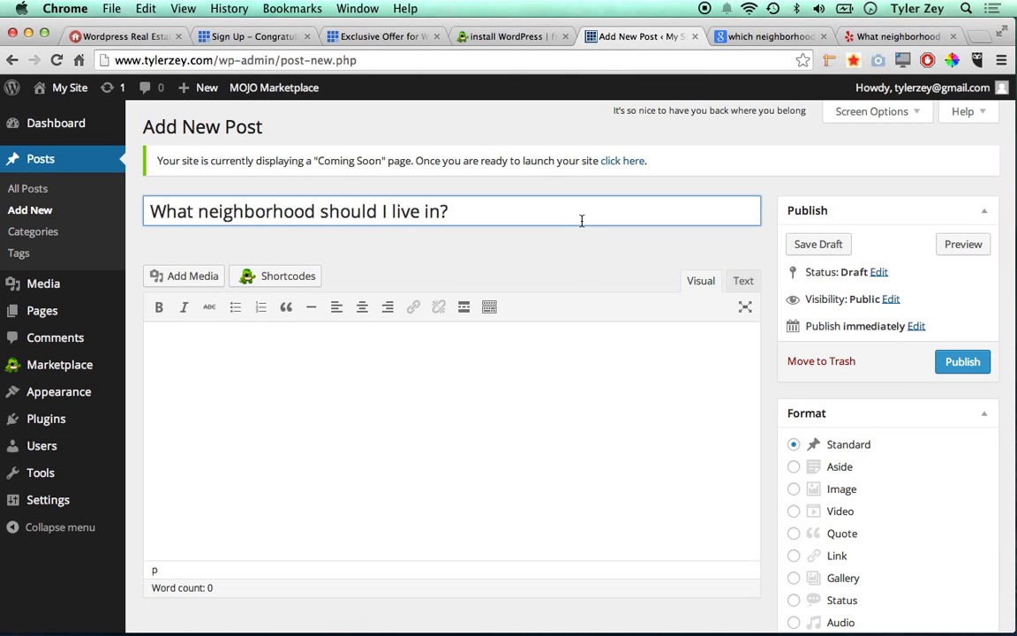
Reword the beginning of the post title to "Wondering What Neighborhood You Should Live"
type("Wondering")
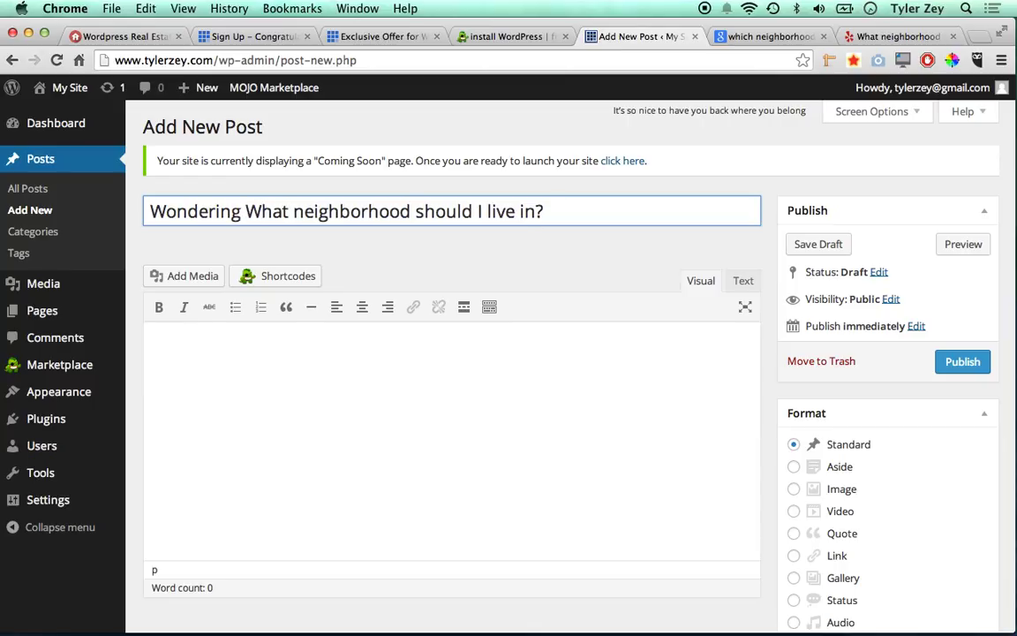
key("BackSpace")
key("BackSpace")
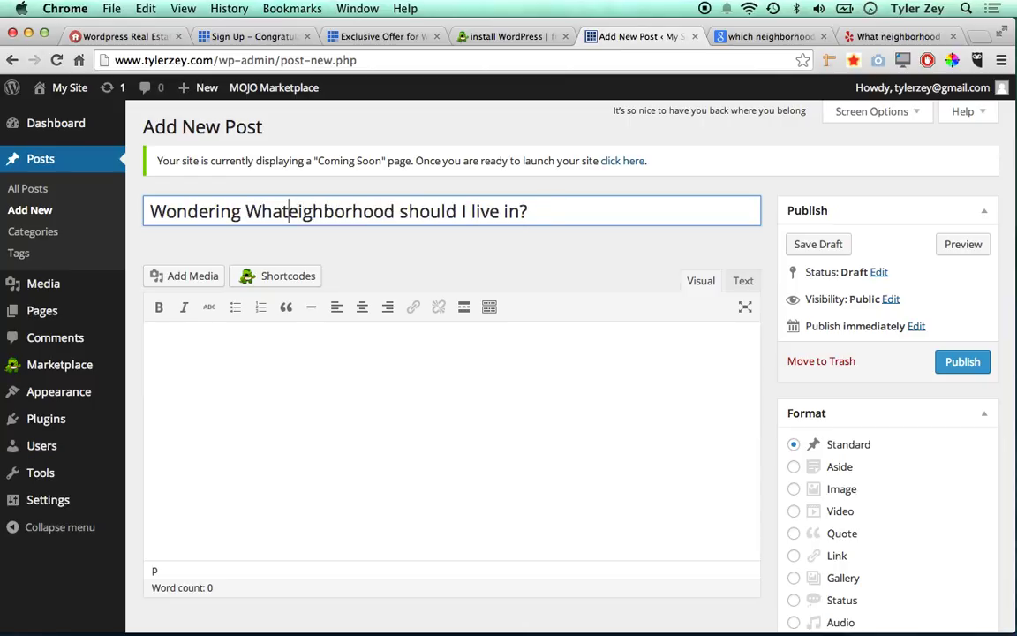
type("N")
key("alt+shift+Right")
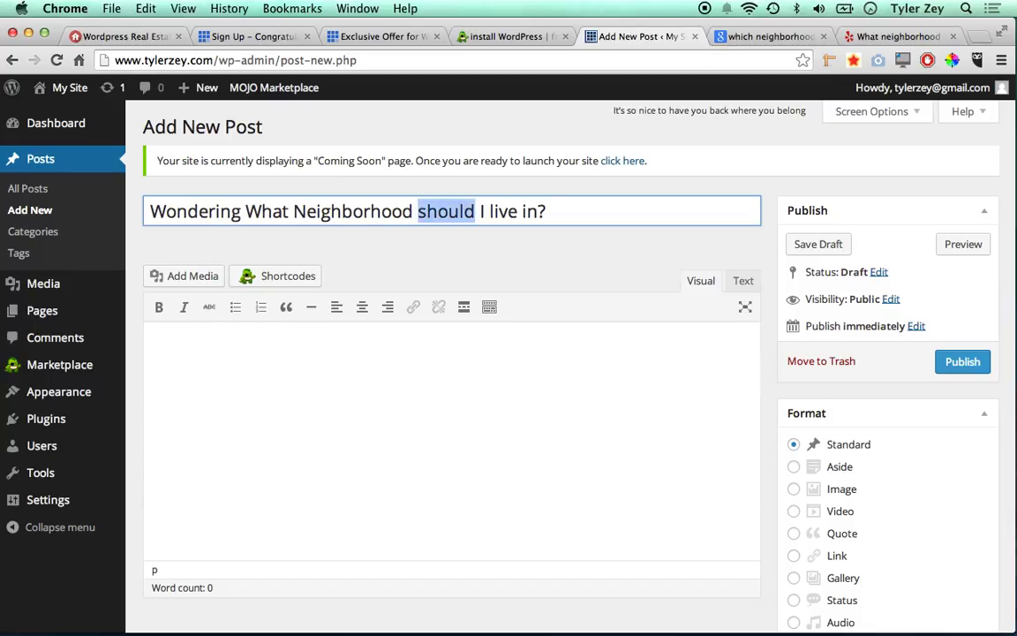
type("You Should Lin")
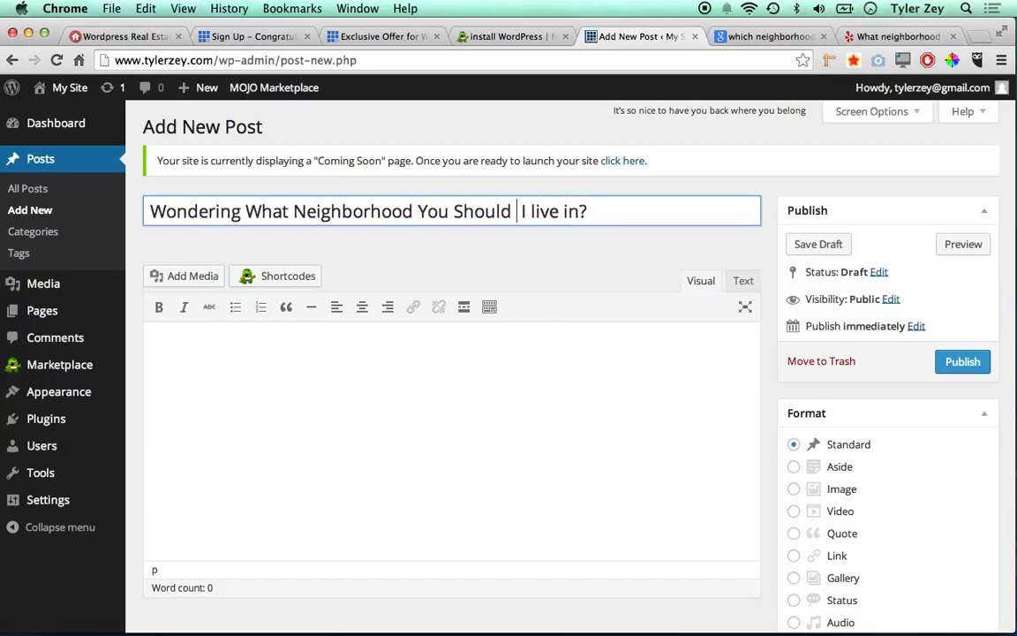
type("k")
key("BackSpace")
key("BackSpace")
type("ve In")
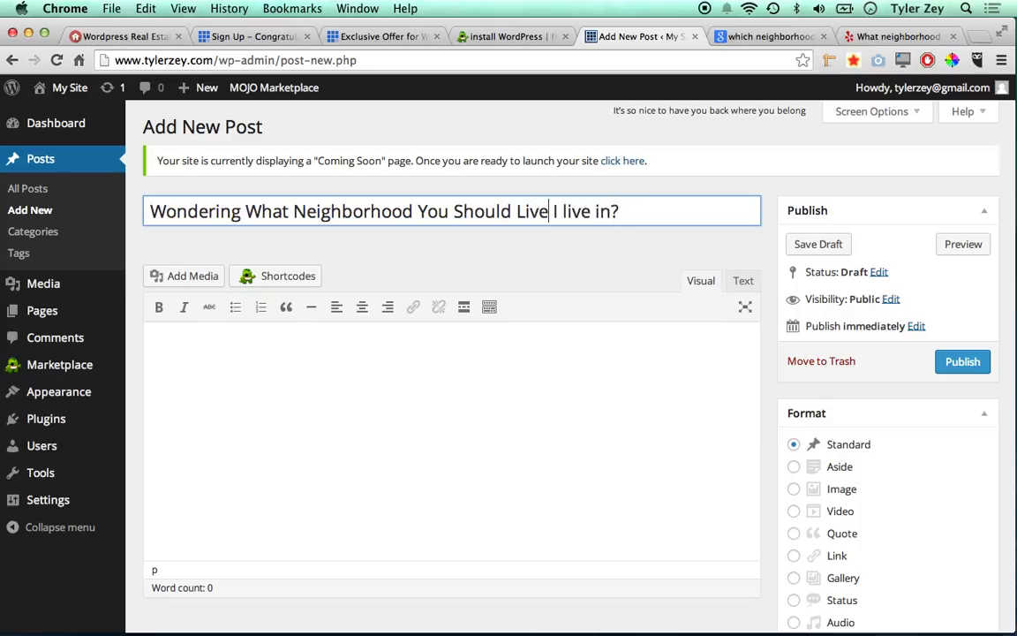
Replace "Live" in the post title with "Move To In Kansas City?" and delete the leftover "I live in?"
key("BackSpace")
key("BackSpace")
key("BackSpace")
key("BackSpace")
key("BackSpace")
key("BackSpace")
key("BackSpace")
key("BackSpace")
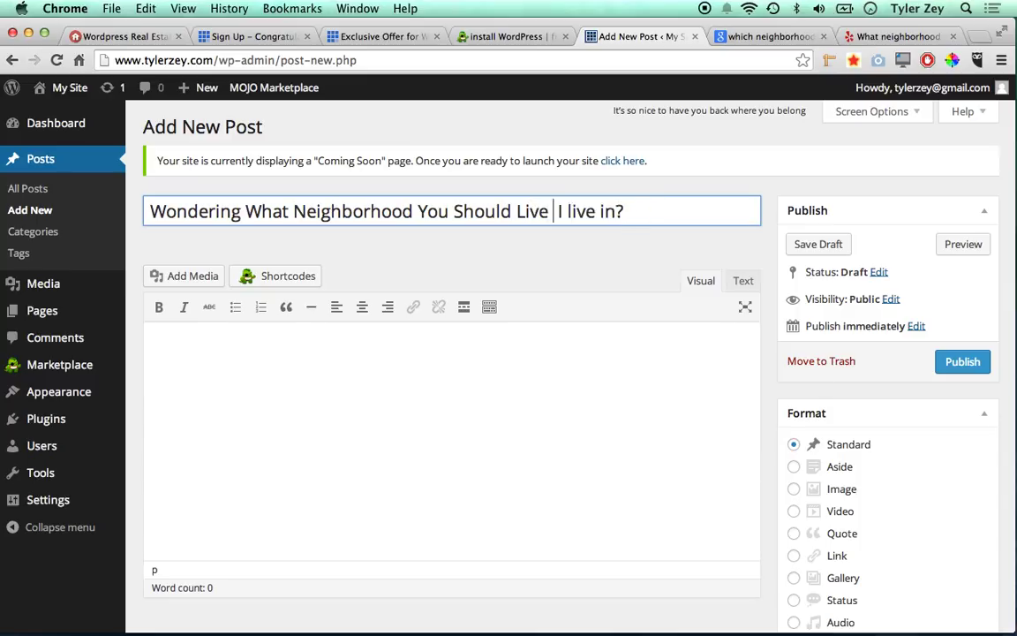
type("Move To ")
type("In Kansa")
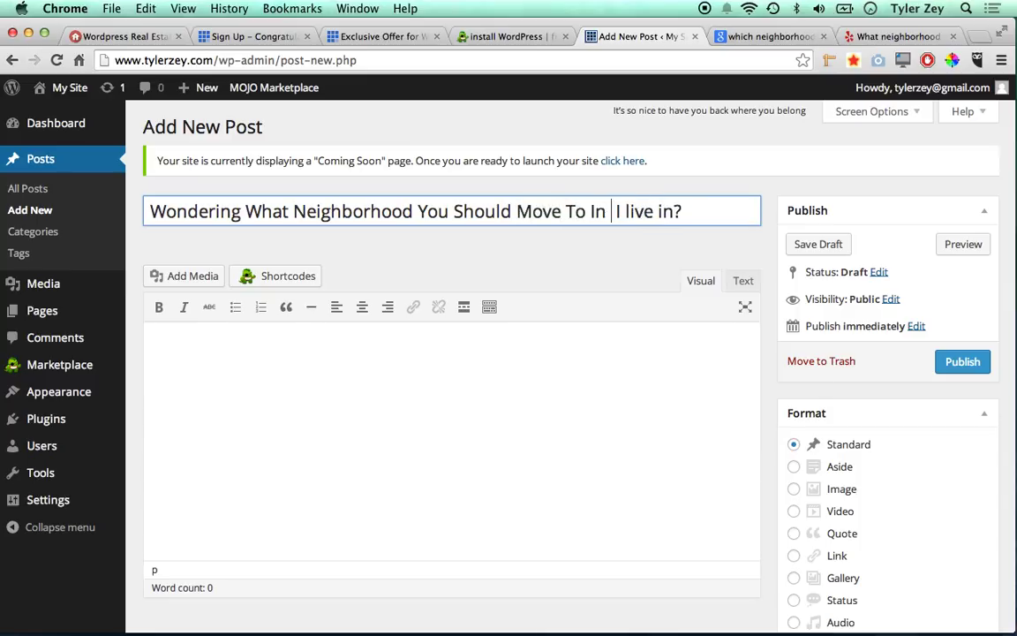
type("s Ci")
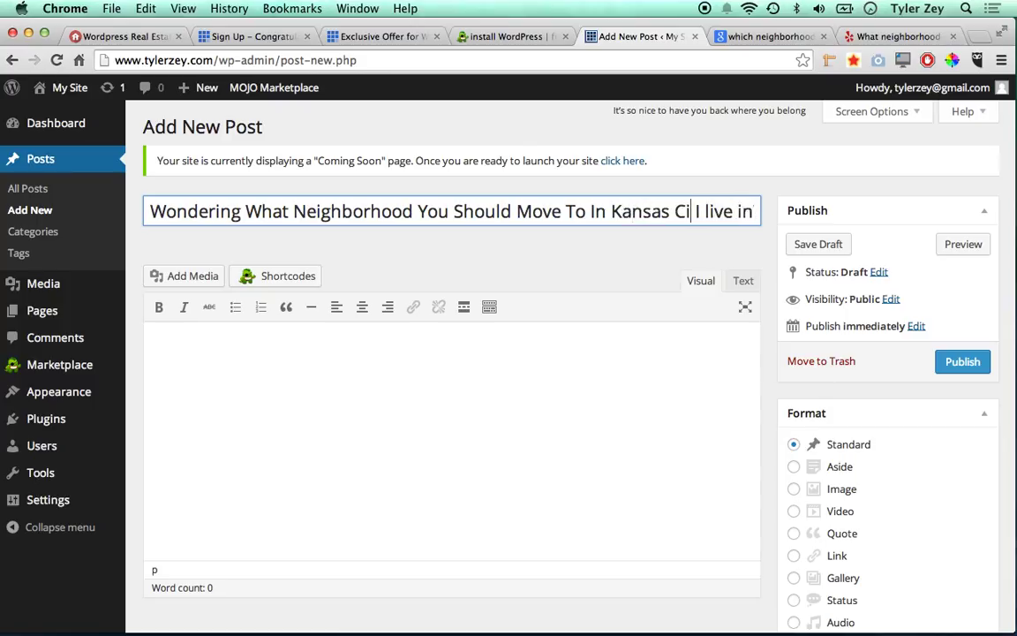
type("ty?")
key("shift+End")
key("BackSpace")
Fill the post body with empty numbered items from 1) to 5), each on its own line
left_click(487, 400)
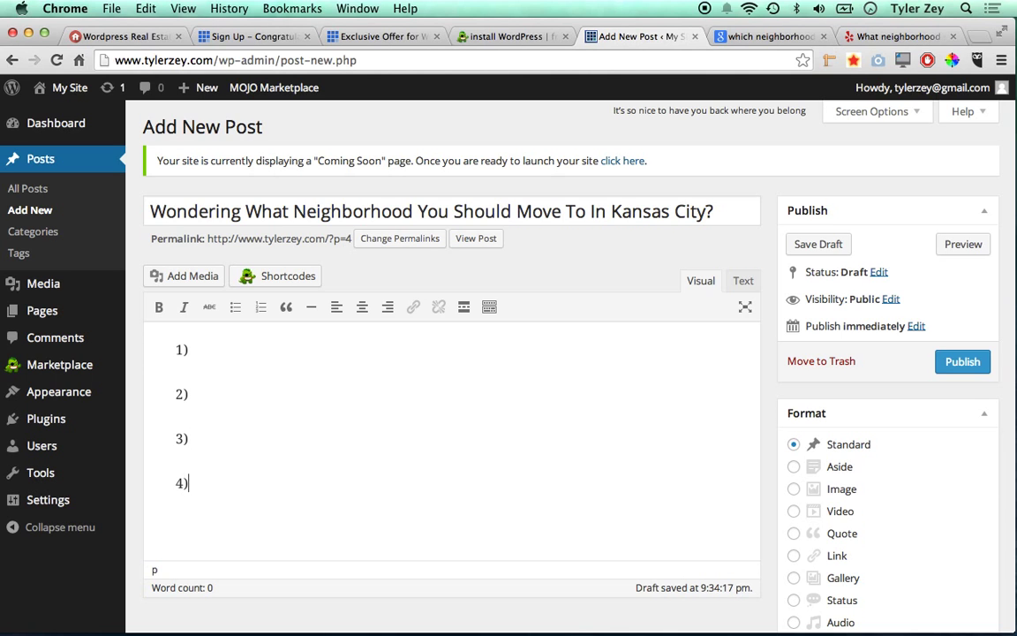
key("Return")
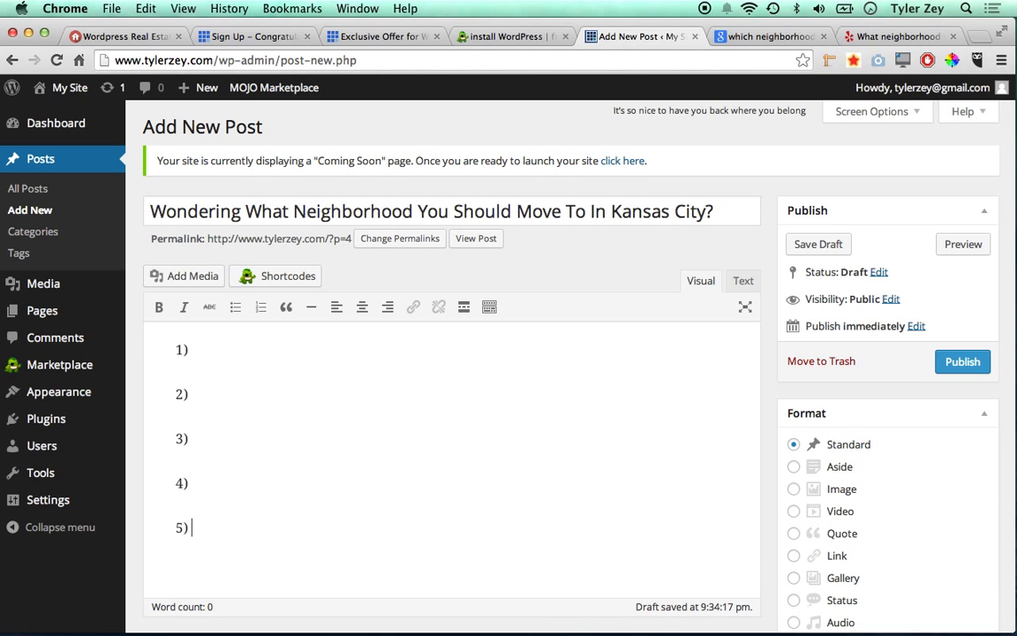
Finish the numbered list with item 5) and add the line "200 word introduction" above item 1)
type("5)")
key("Return")
key("Return")
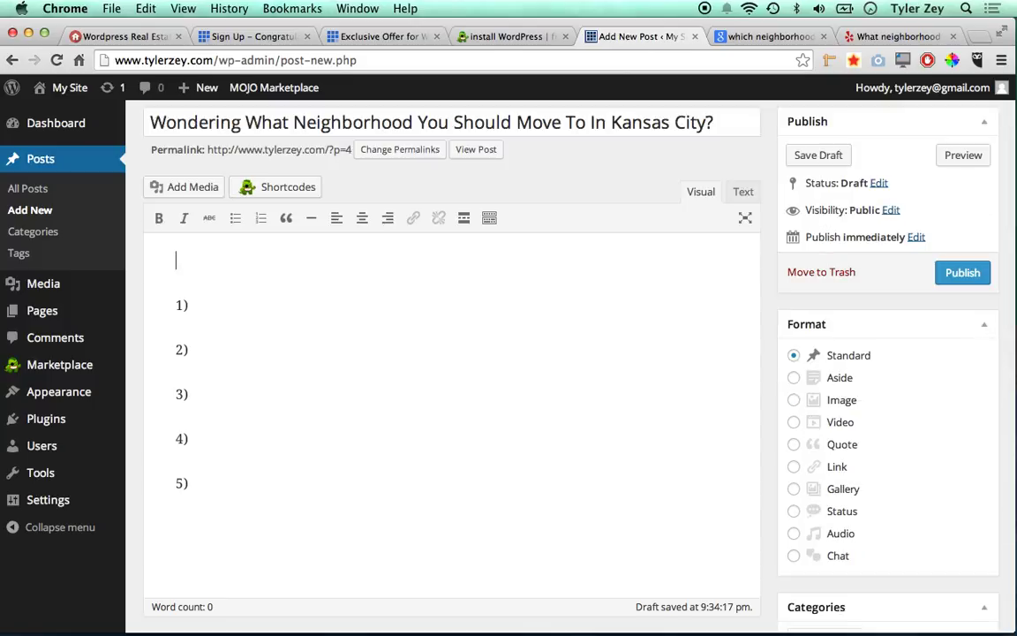
type("200 word int")
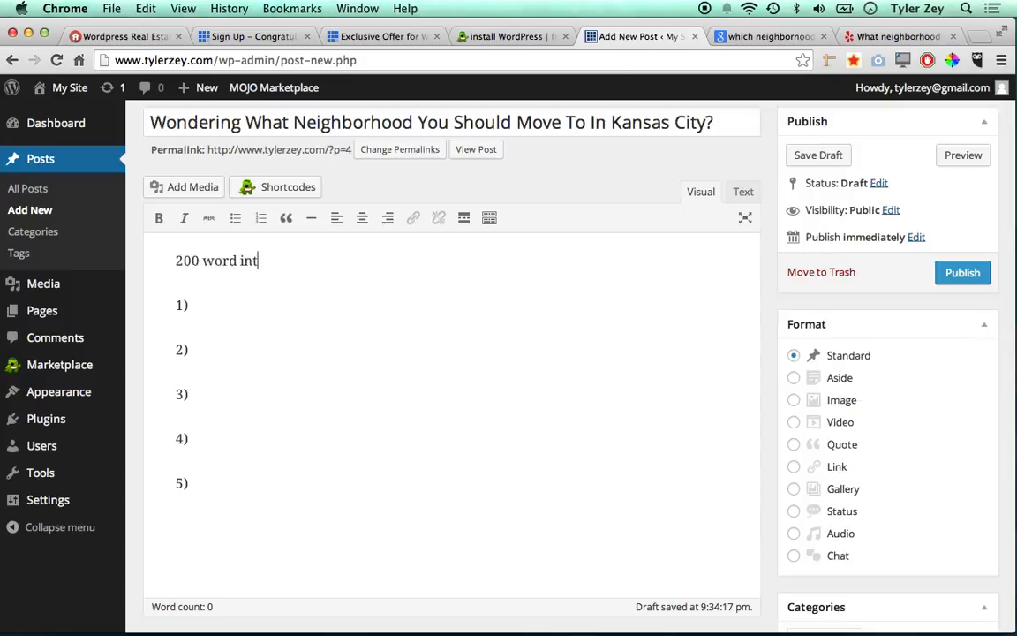
type("roduction")
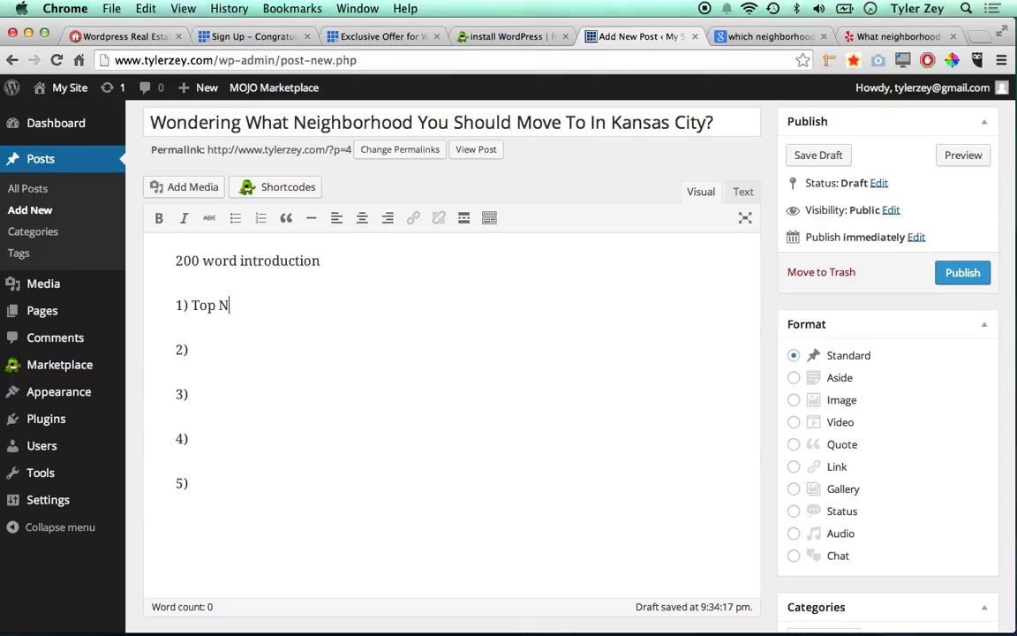
Complete item 1) as "Top Neighborhood #1" and add the line "200 word conclusion." below item 5)
type("ghborhood #1")
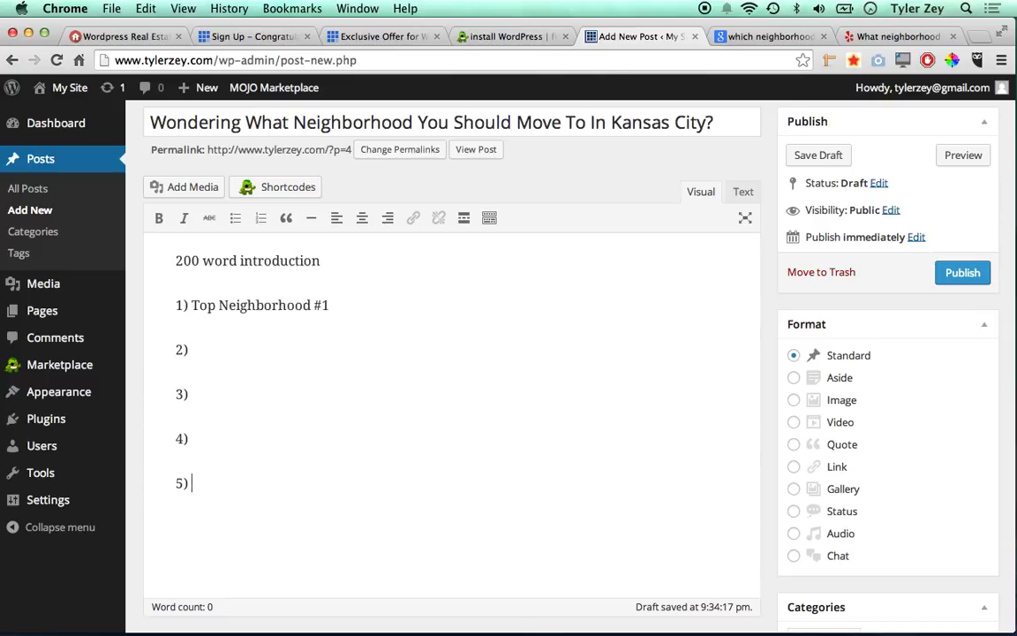
type("200 word concls")
key("BackSpace")
type("usion.")
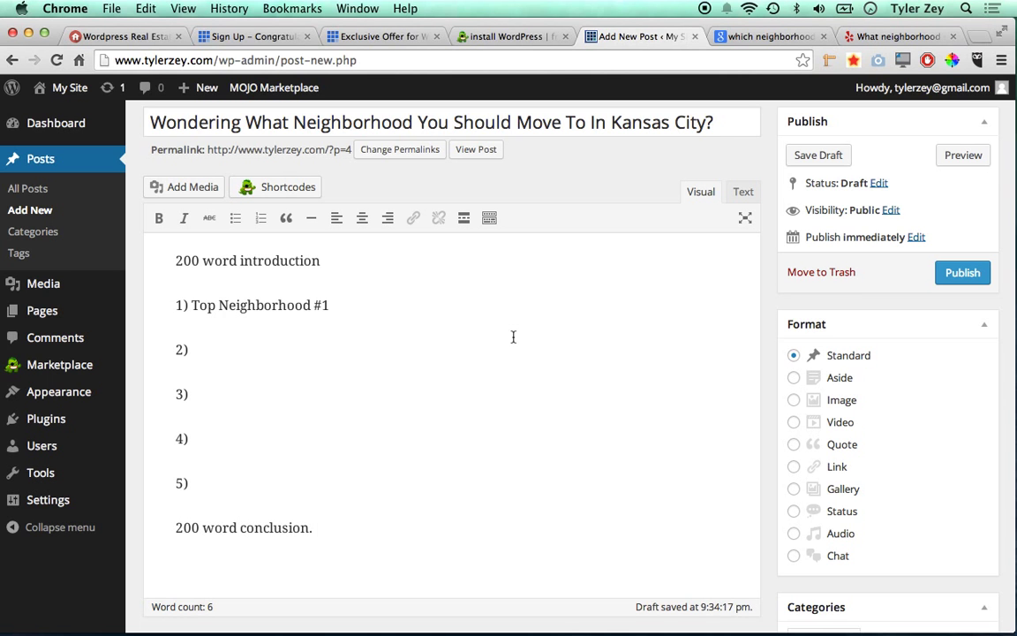
Insert an empty line above the introduction in the post body and start adding media there
scroll(431, 389, "up", 2)
scroll(370, 390, "down", 4)
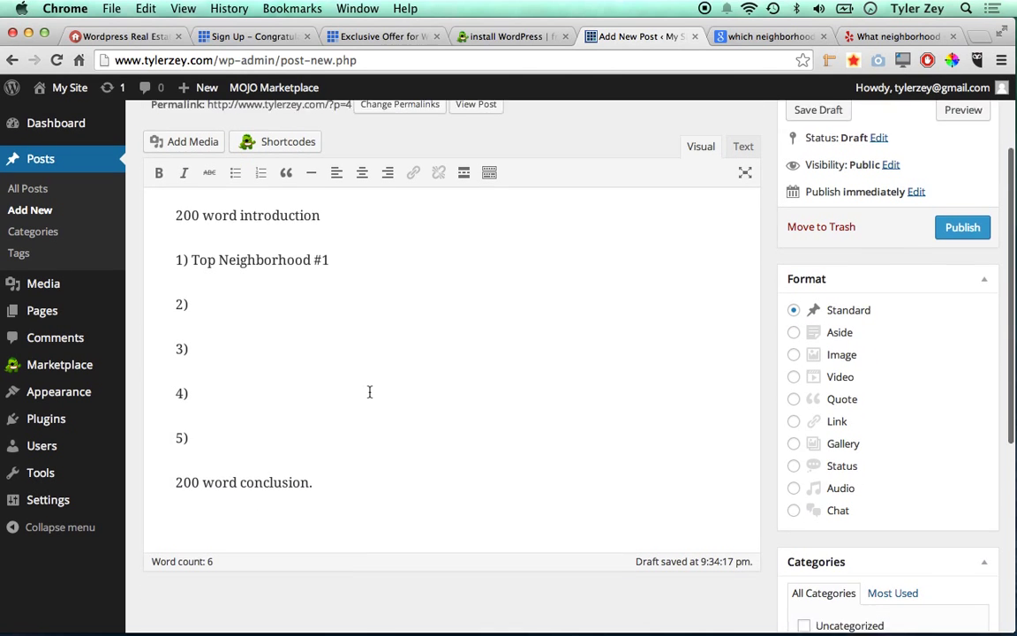
scroll(369, 390, "up", 2)
left_click(369, 391)
key("Up")
key("Up")
key("Up")
key("Up")
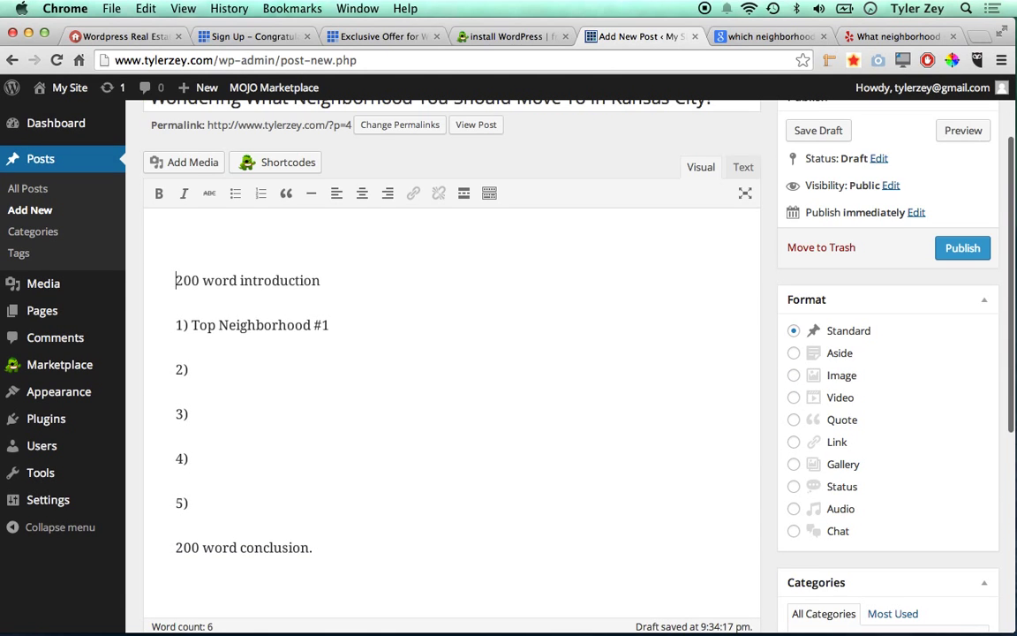
key("Return")
scroll(375, 353, "up", 3)
left_click(196, 285)
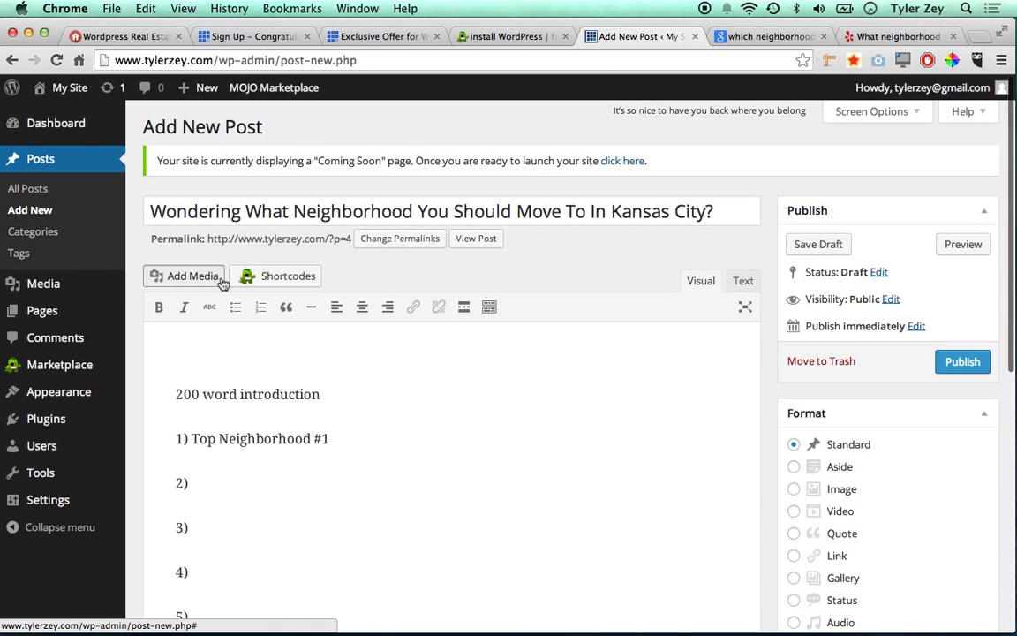
Search Google for "kansas city fountains" in a new browser tab and show the image results
type("kansas city")
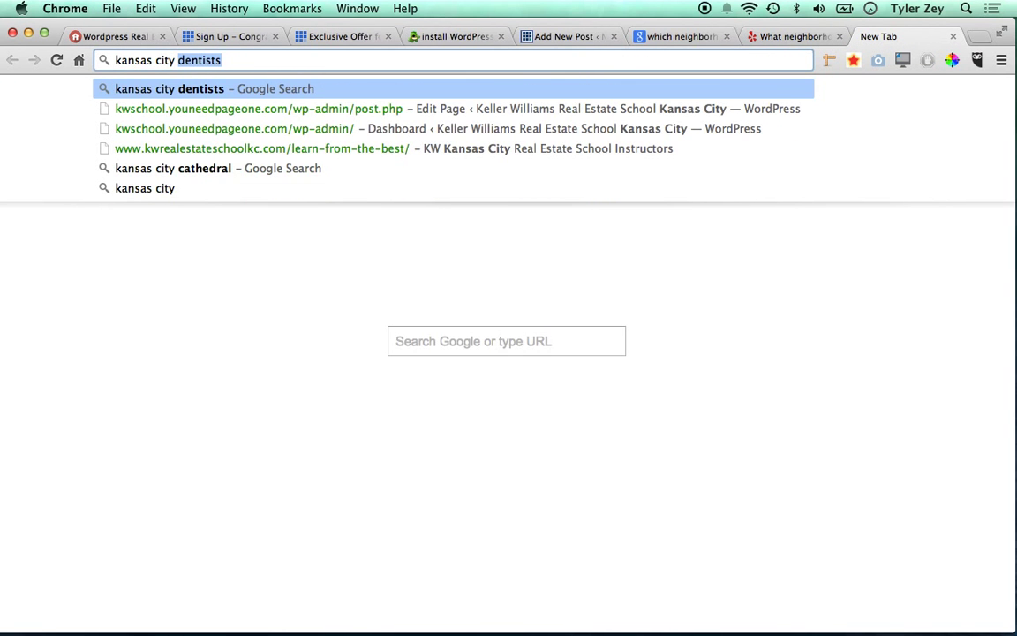
key("BackSpace")
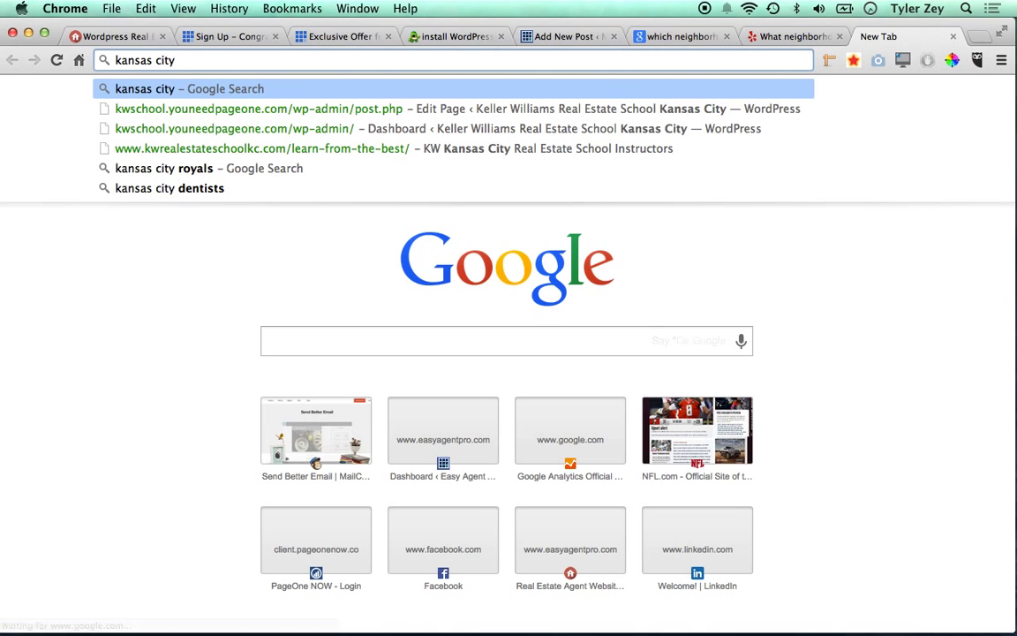
type("fou")
key("Down")
key("Return")
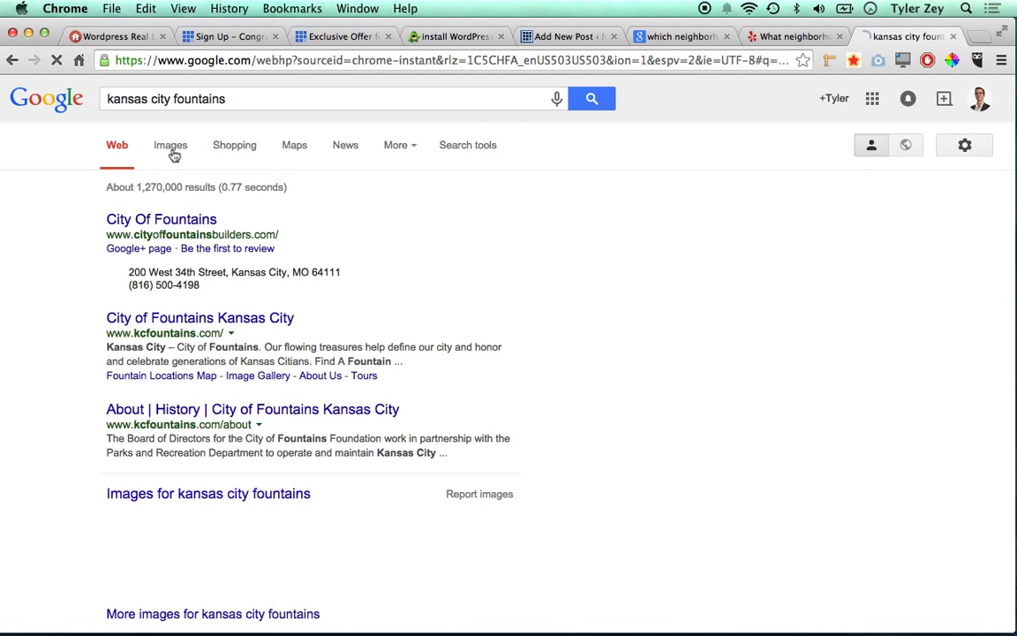
left_click(173, 148)
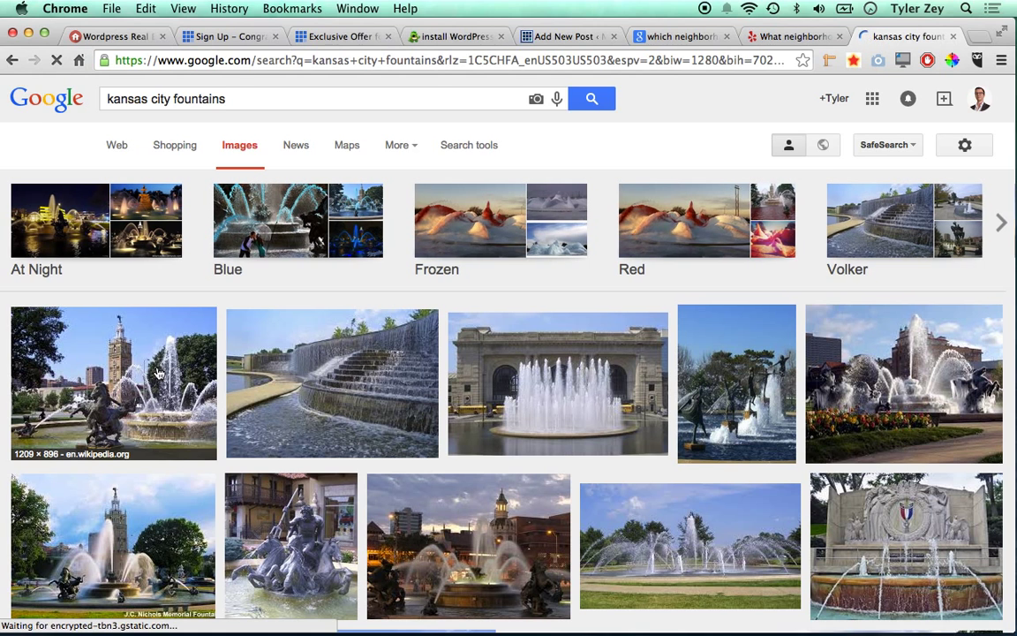
Open the full-size Wikipedia image of the fountain with the horse statue and save it as a JPG file
left_click(158, 373)
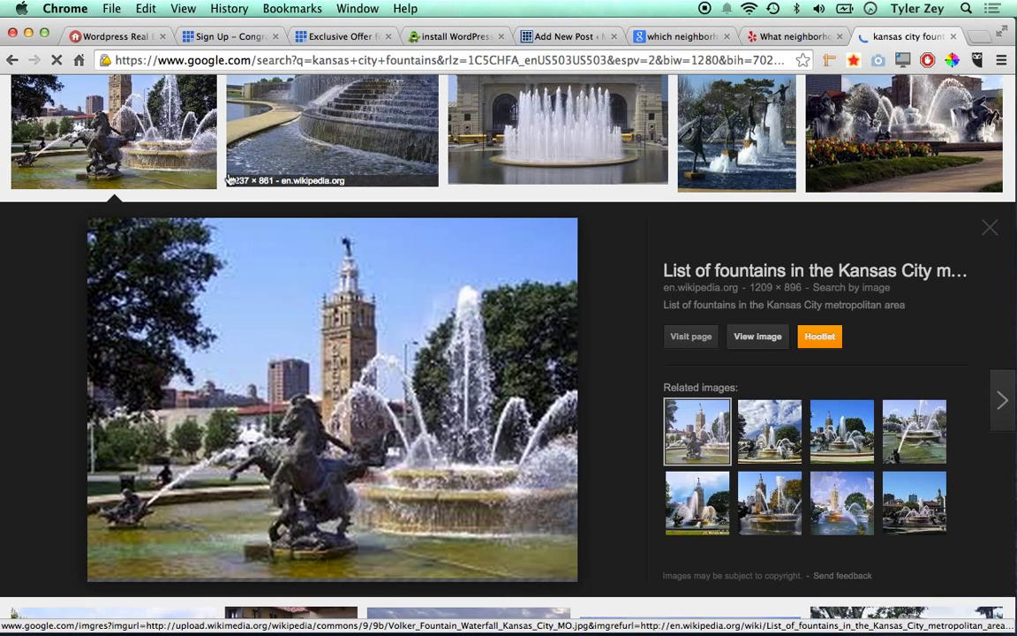
left_click(772, 272)
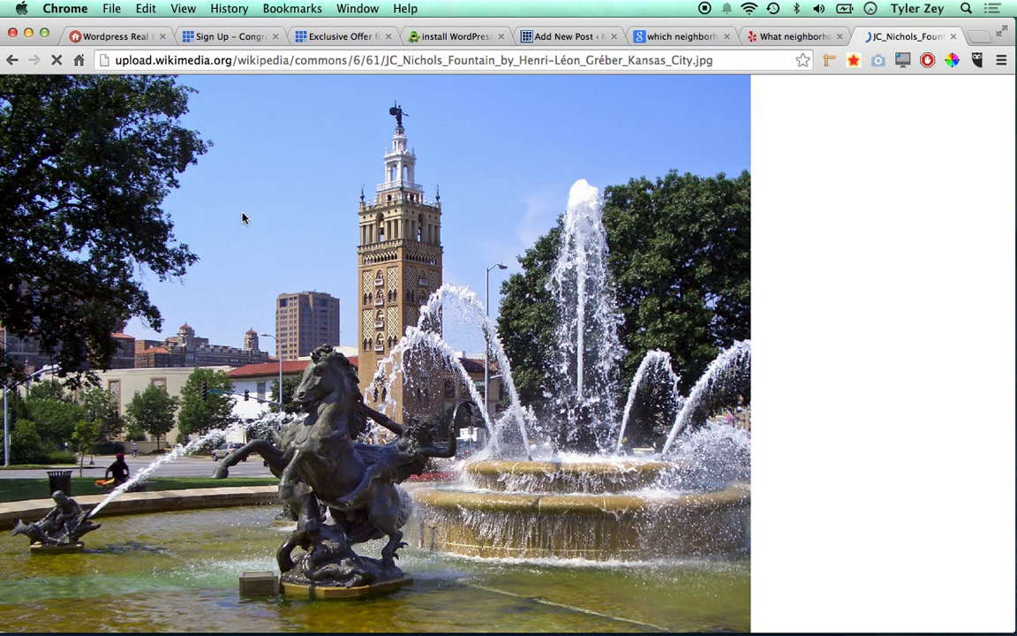
right_click(243, 218)
left_click(245, 217)
key("super+s")
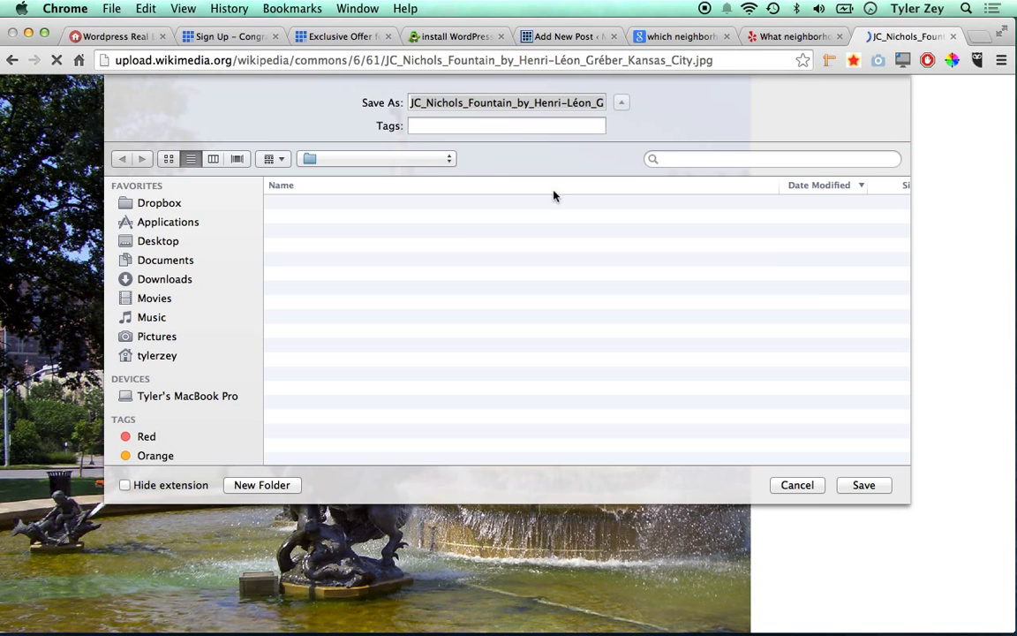
left_click(848, 484)
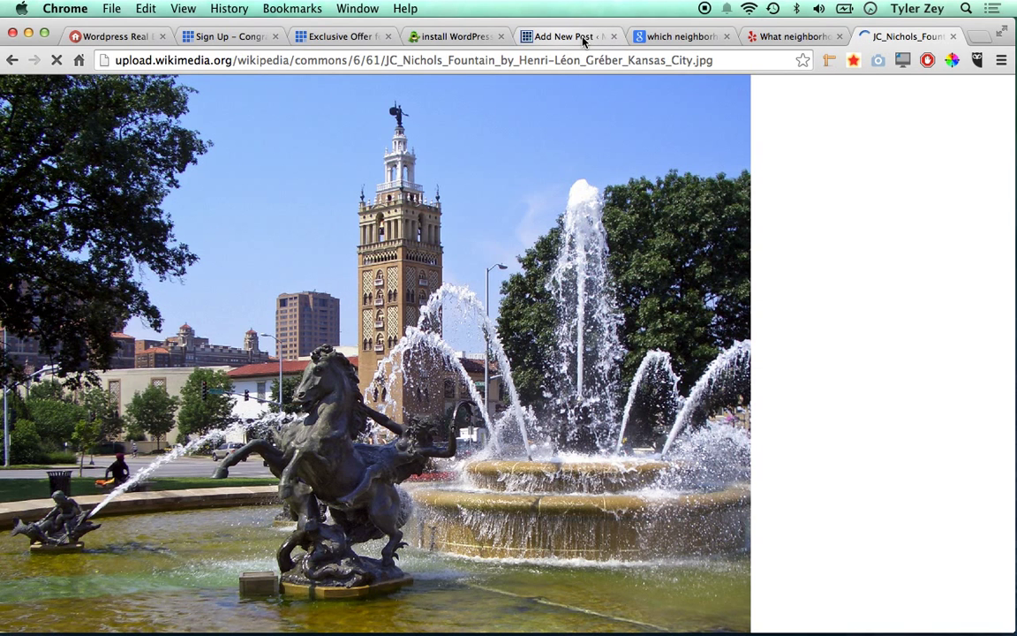
Return to the post, close the Google neighborhood search tab and upload the saved fountain image from Downloads
left_click(582, 38)
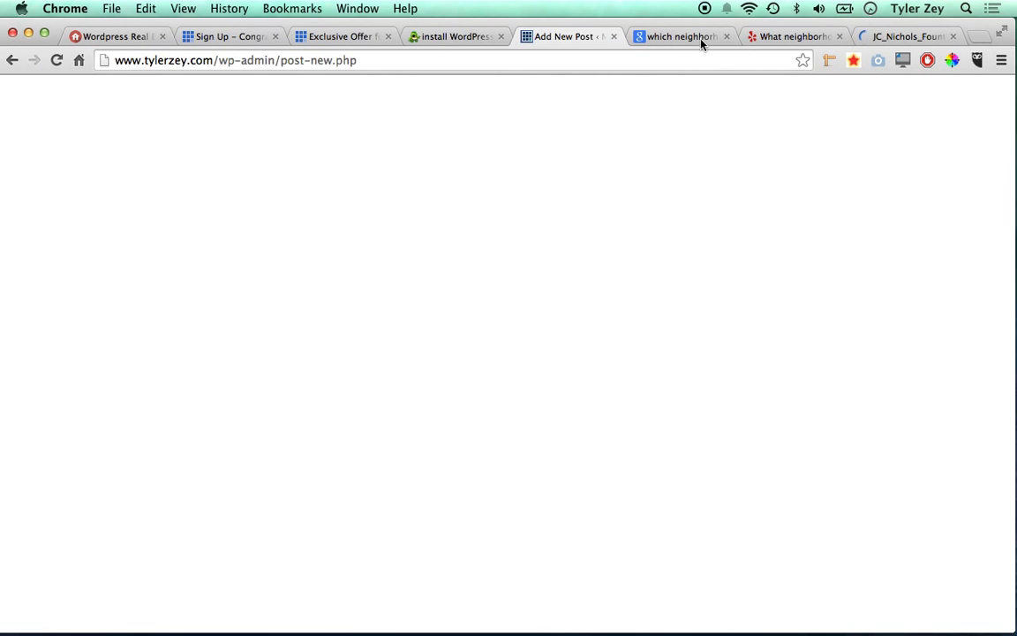
left_click(727, 37)
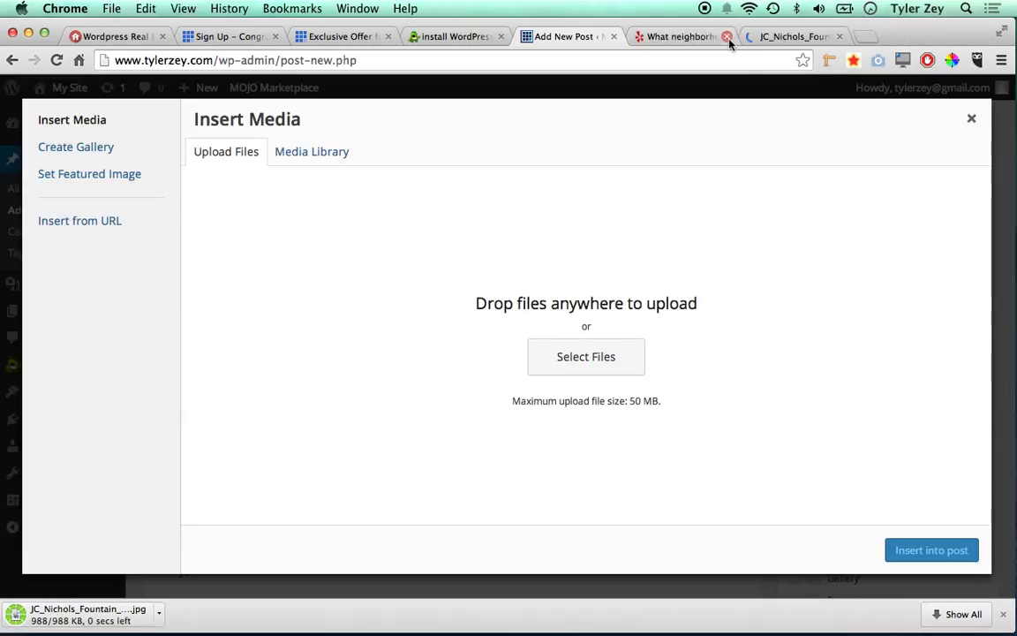
left_click(608, 358)
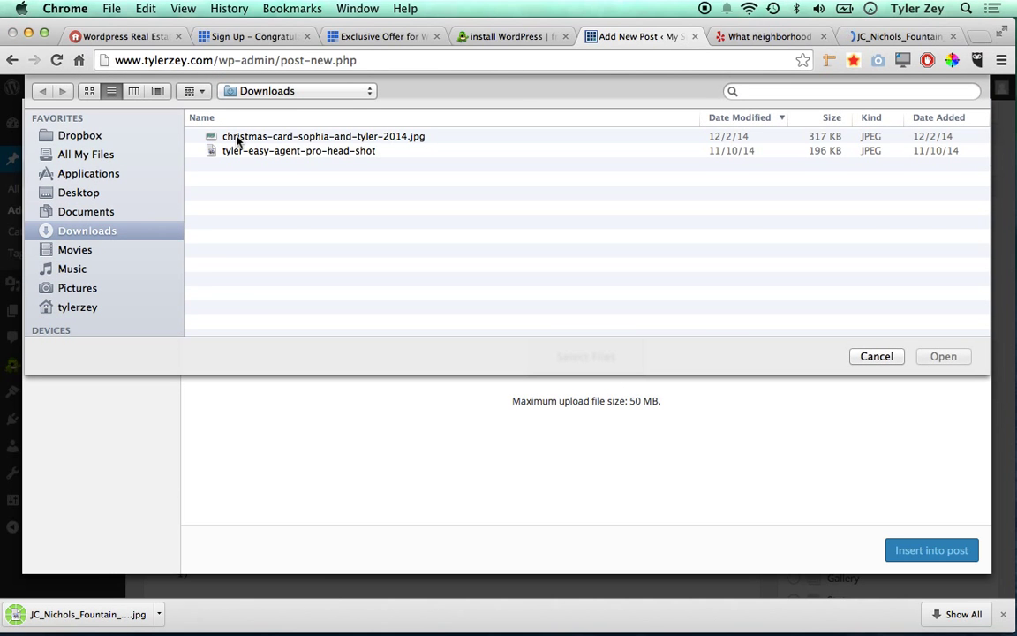
left_click(244, 137)
double_click(244, 137)
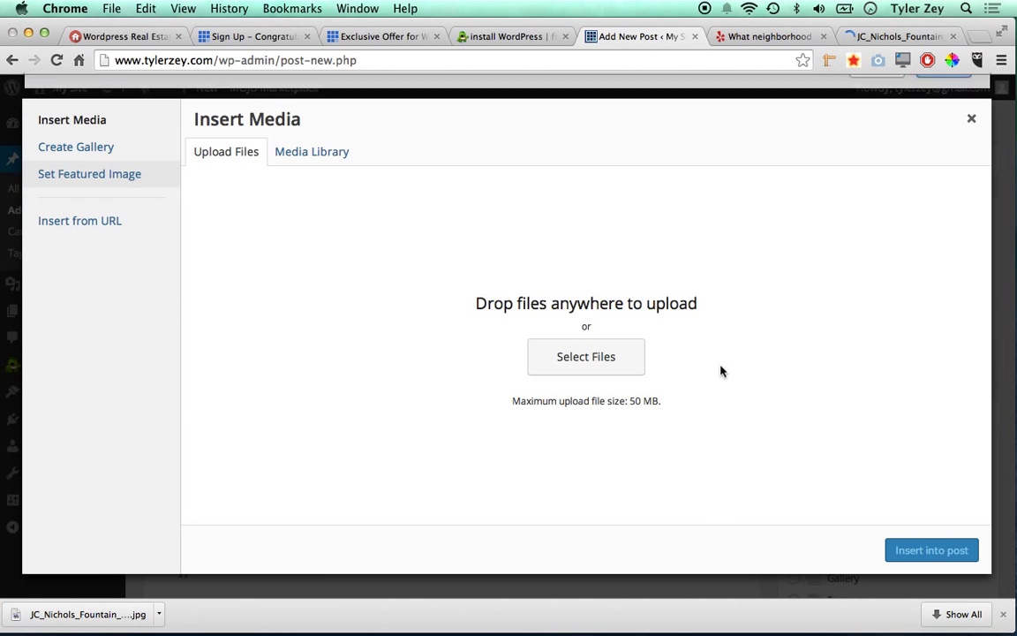
Close the fountain image and remaining neighborhood tabs, and insert the uploaded image above the post's introduction
left_click(954, 36)
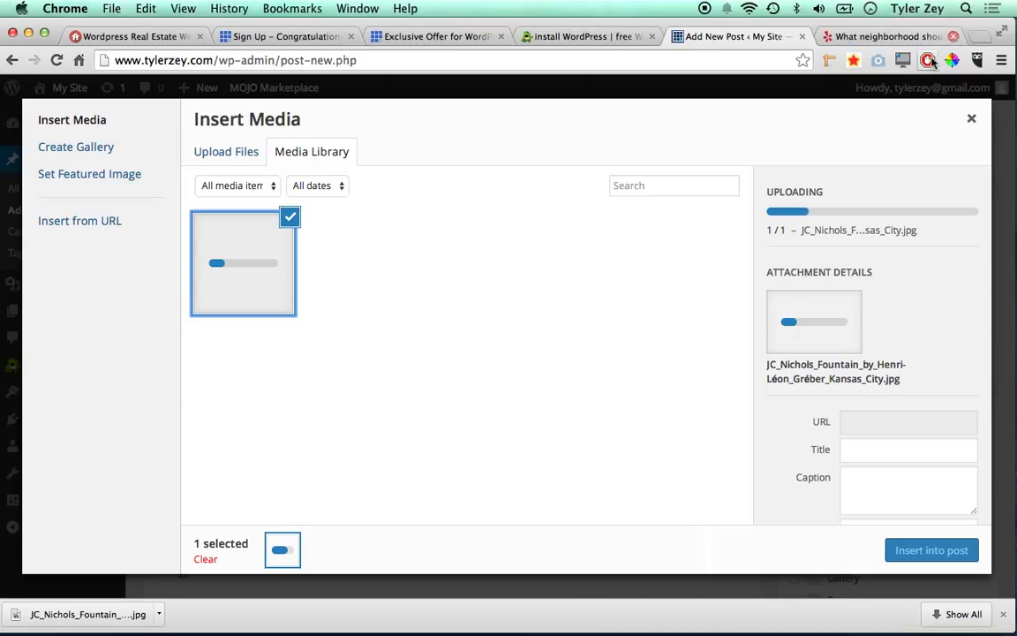
left_click(954, 37)
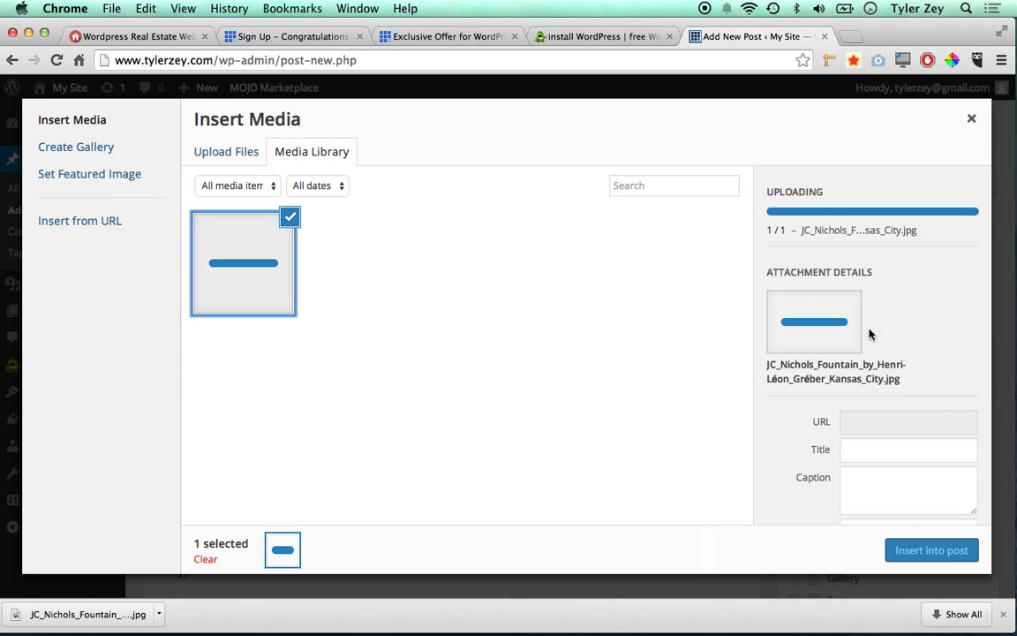
left_click(930, 551)
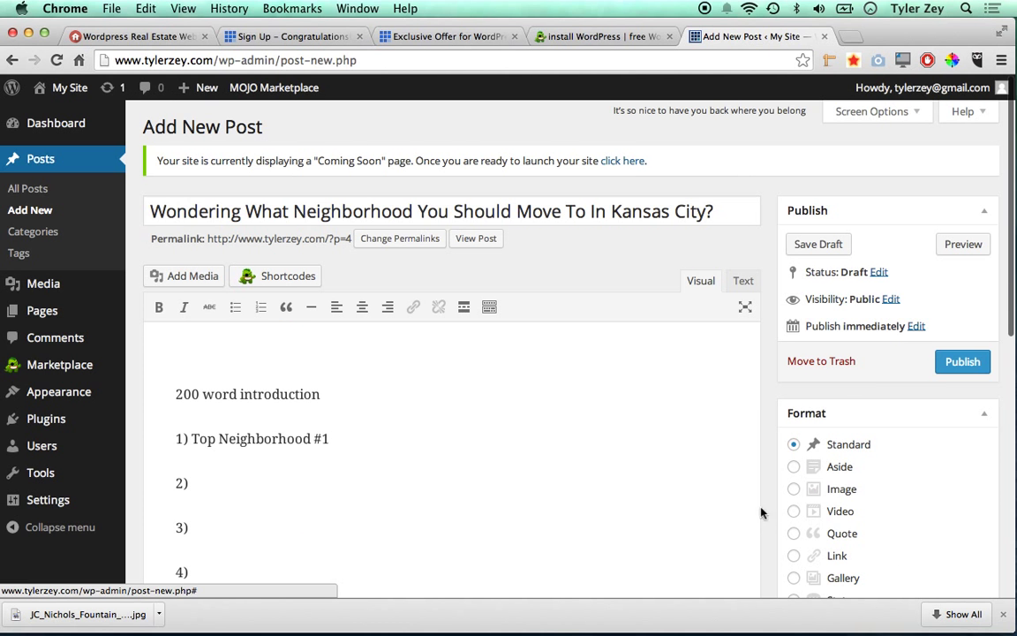
scroll(415, 366, "down", 4)
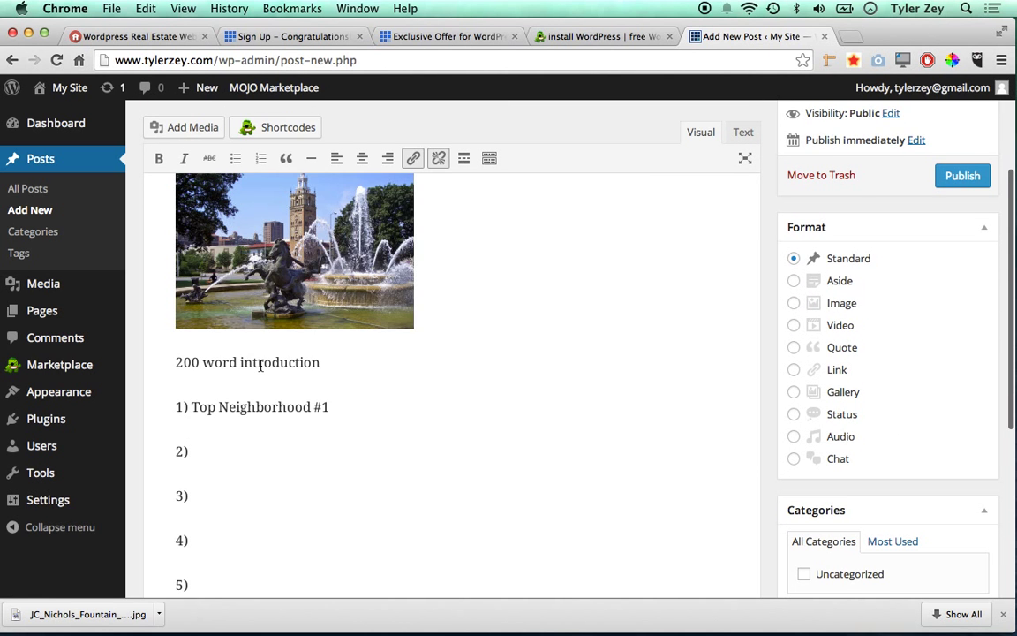
scroll(256, 362, "down", 5)
scroll(291, 406, "up", 5)
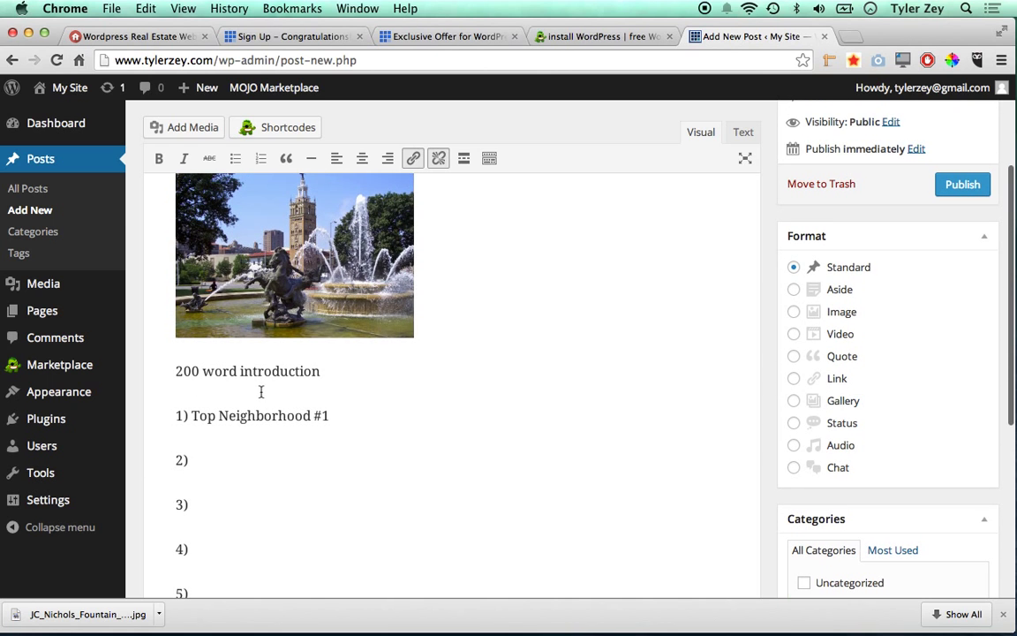
Fill in item 2) of the post body with "Top nieghborhood #2"
scroll(261, 393, "down", 3)
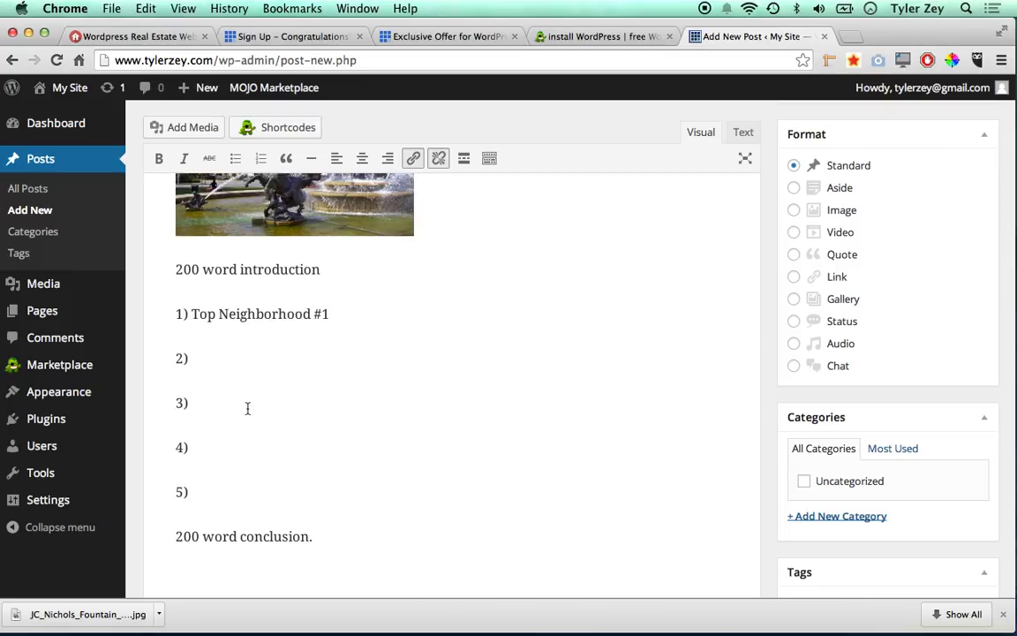
left_click(252, 357)
type("Top ")
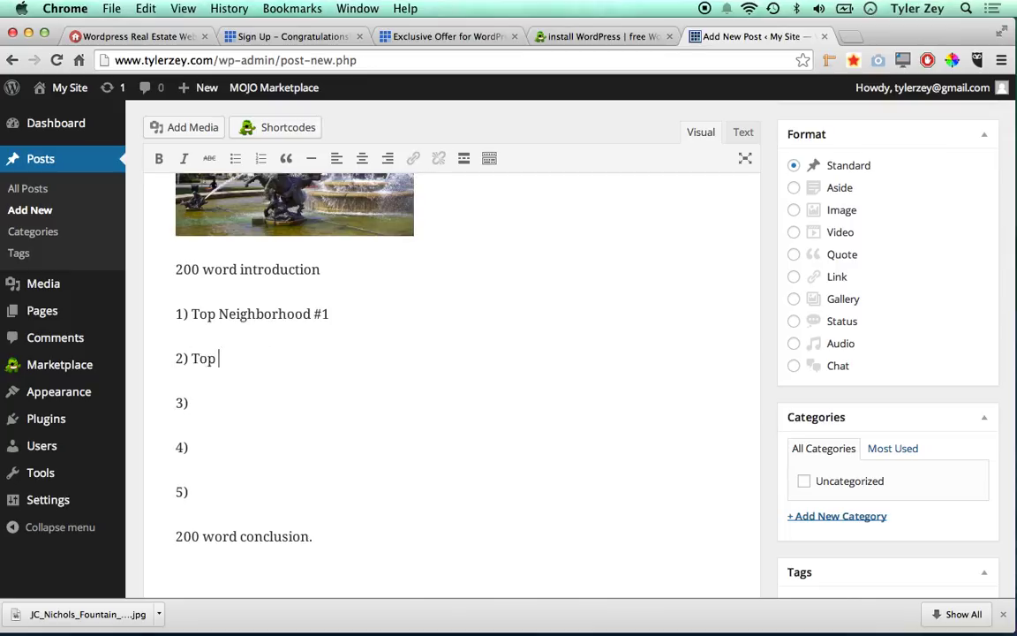
type("nieghbor")
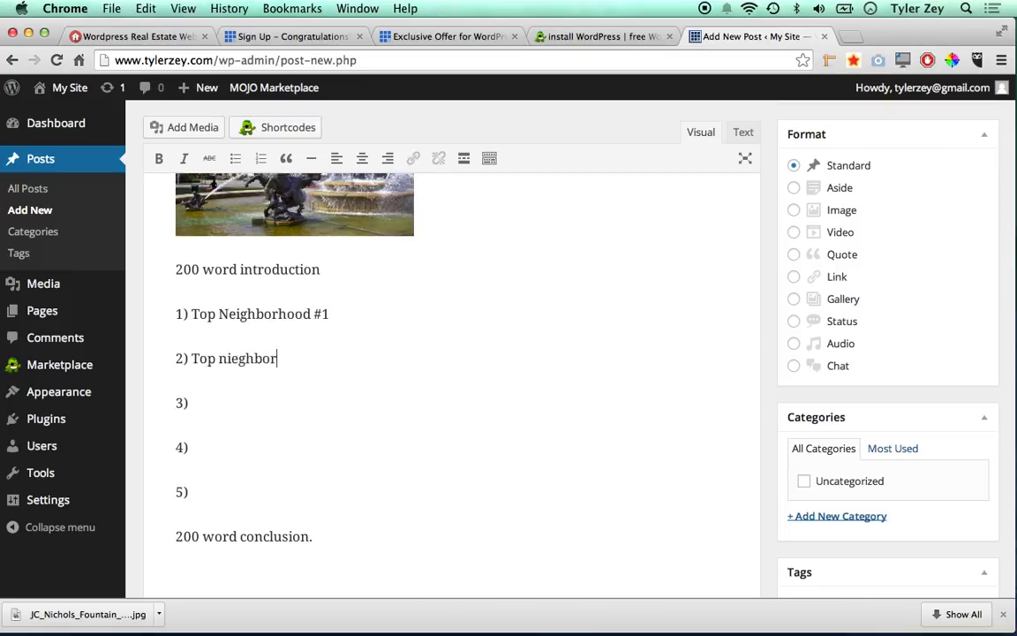
type("hood #2")
Publish the Kansas City neighborhood post
scroll(396, 356, "up", 1)
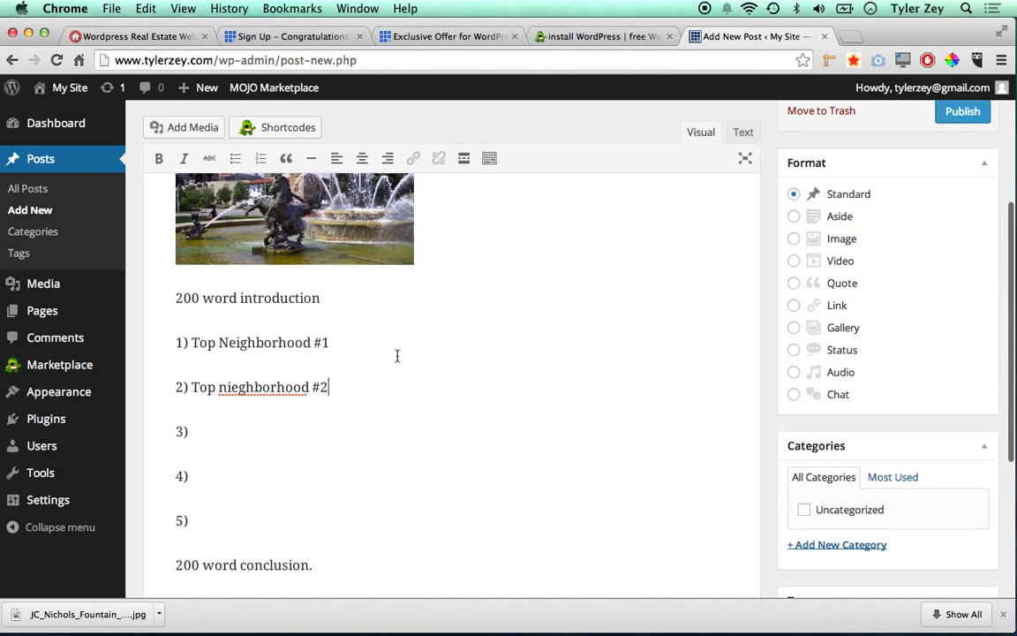
scroll(397, 356, "up", 5)
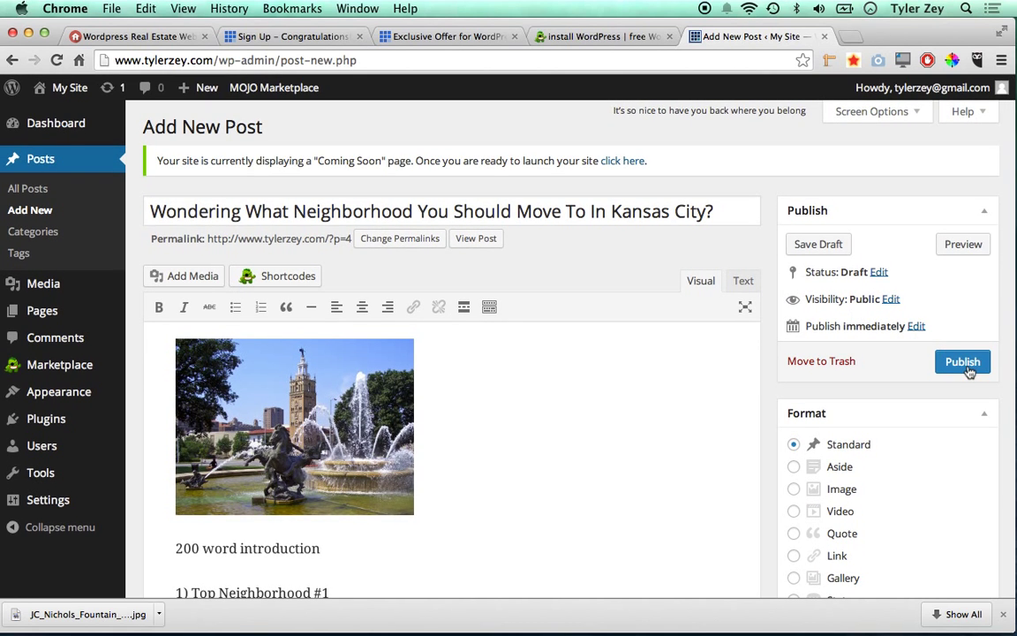
left_click(964, 365)
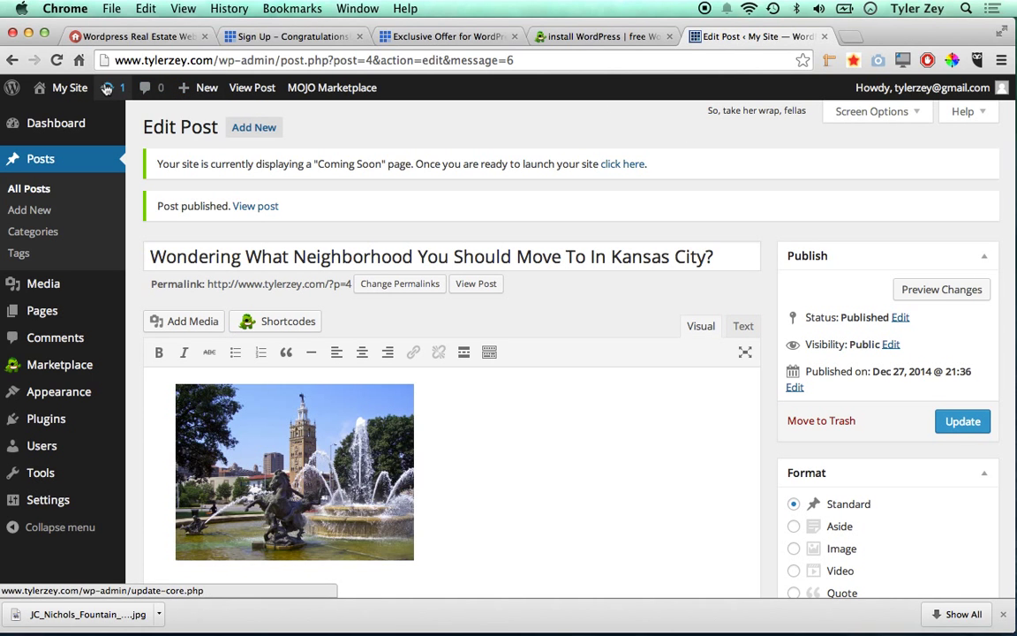
mouse_move(70, 88)
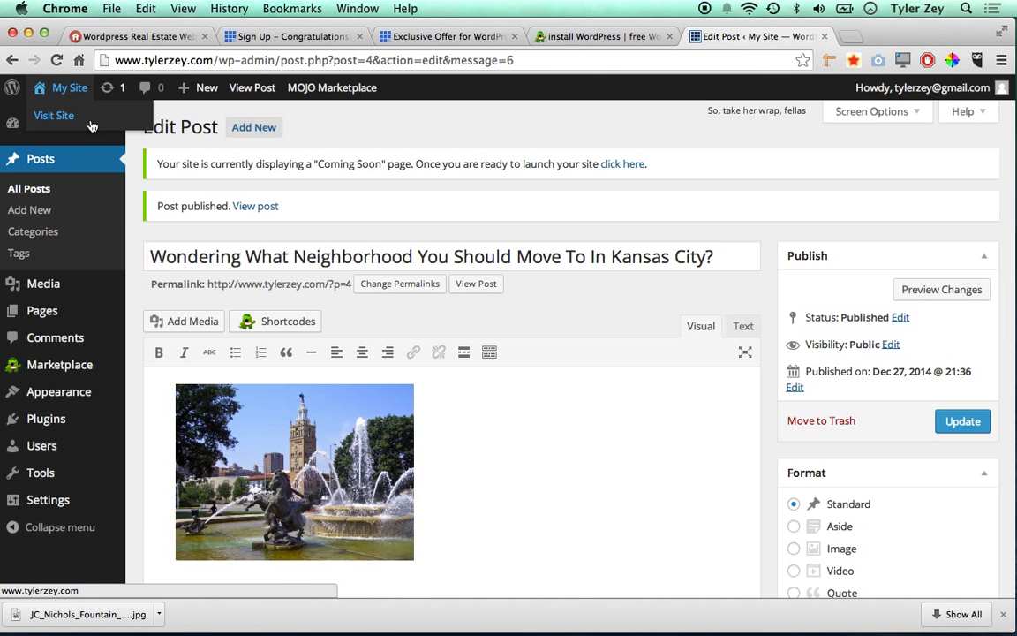
scroll(411, 215, "down", 3)
left_click_drag(341, 158, 190, 132)
left_click(269, 142)
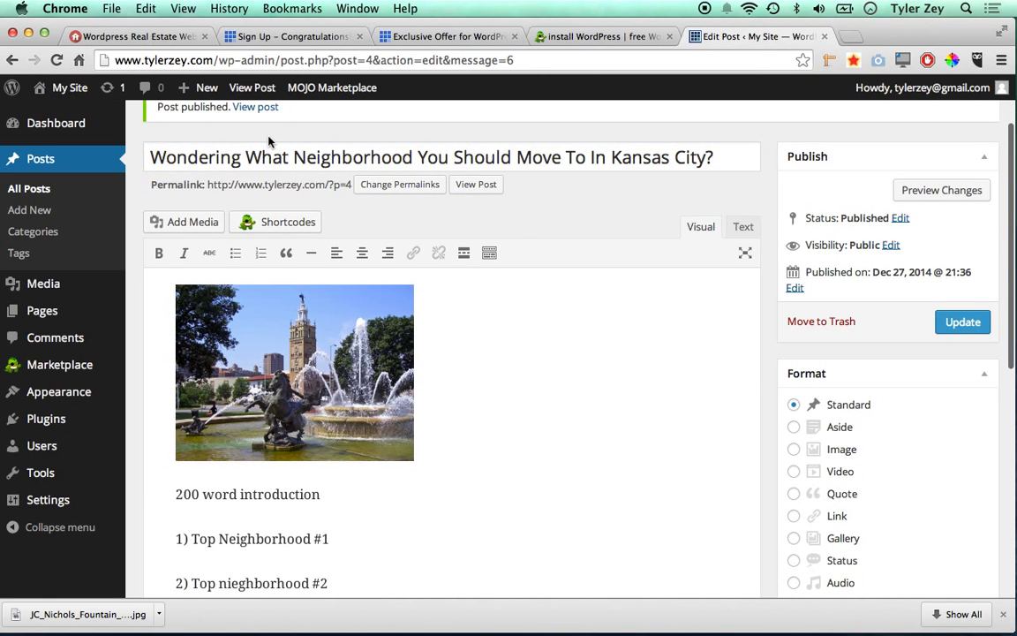
Switch to the WordPress real estate article and view its section on signing up for the free course
left_click(190, 35)
scroll(325, 247, "down", 5)
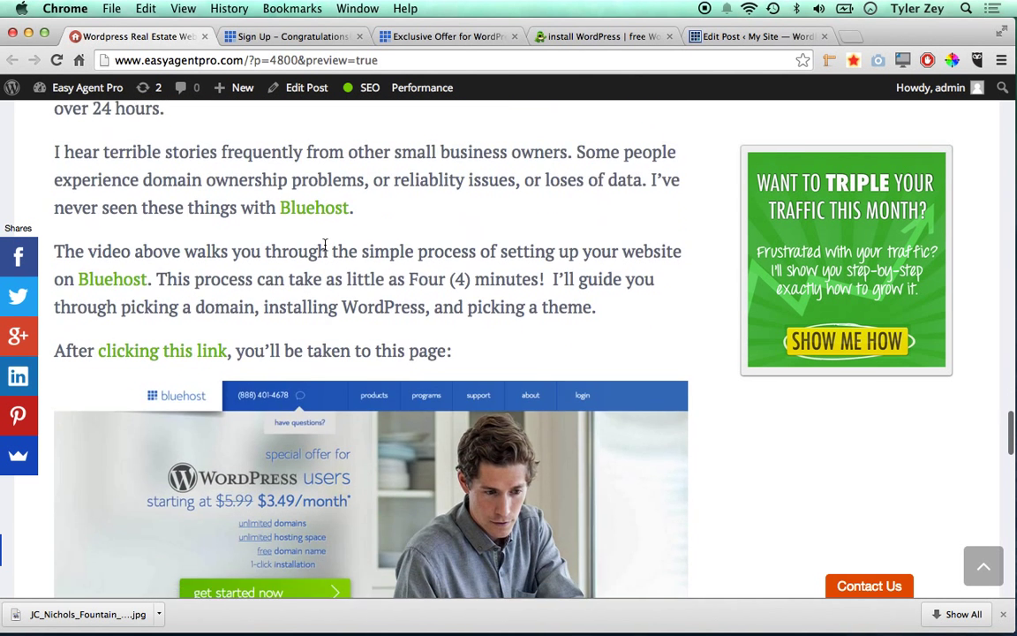
scroll(326, 247, "down", 10)
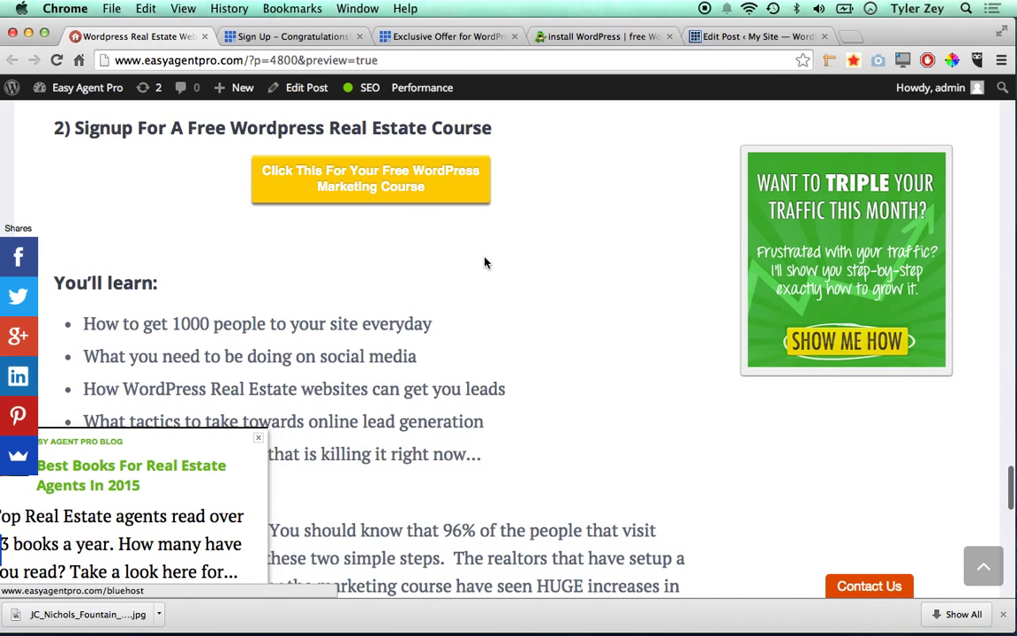
Open the free WordPress marketing course signup form, close it without signing up, and read the "You'll learn" list
left_click(390, 185)
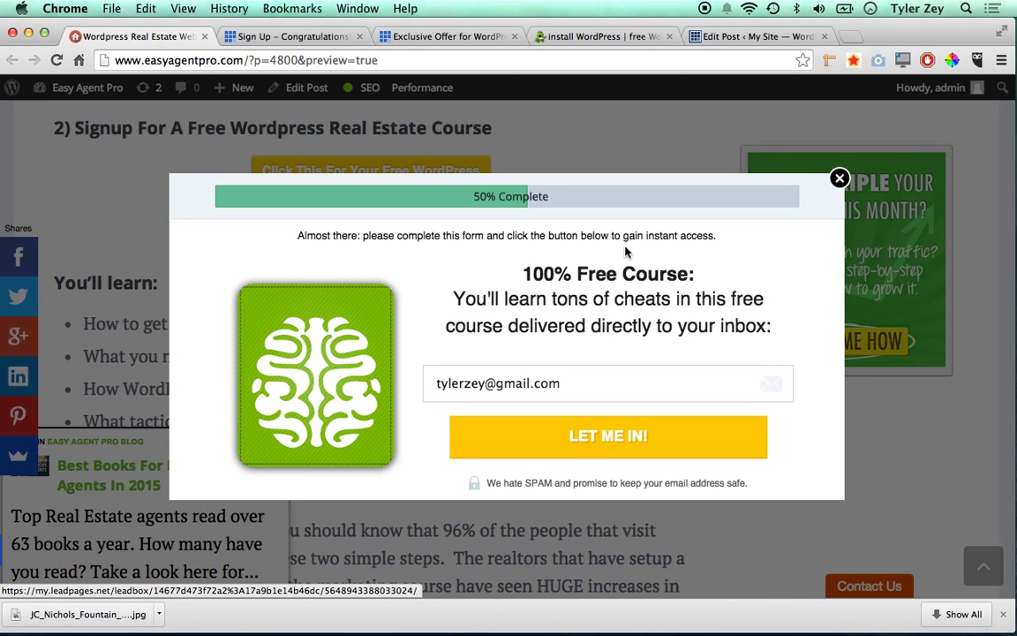
left_click(838, 178)
scroll(480, 292, "down", 1)
scroll(480, 292, "down", 3)
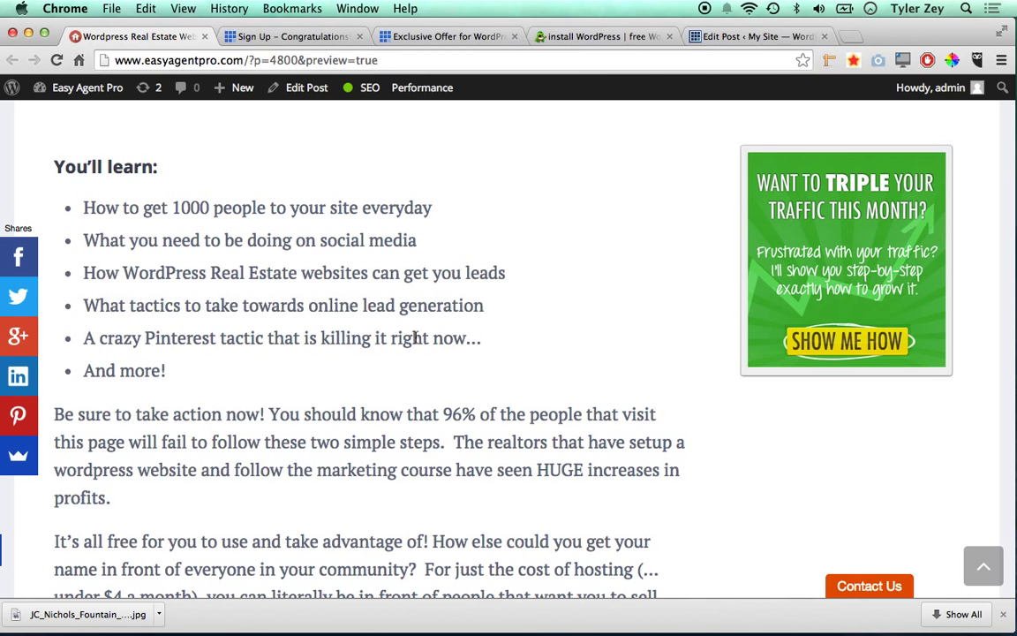
Review the article's two launch steps, covering the Bluehost hosting section and the free real estate course signup
scroll(494, 338, "up", 10)
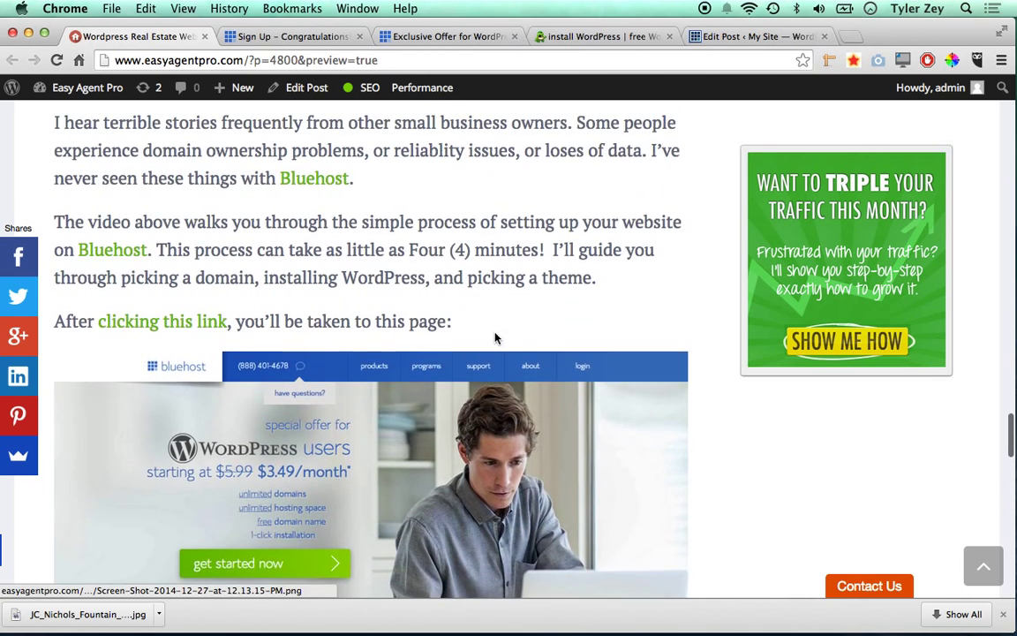
scroll(490, 231, "up", 2)
scroll(321, 437, "down", 6)
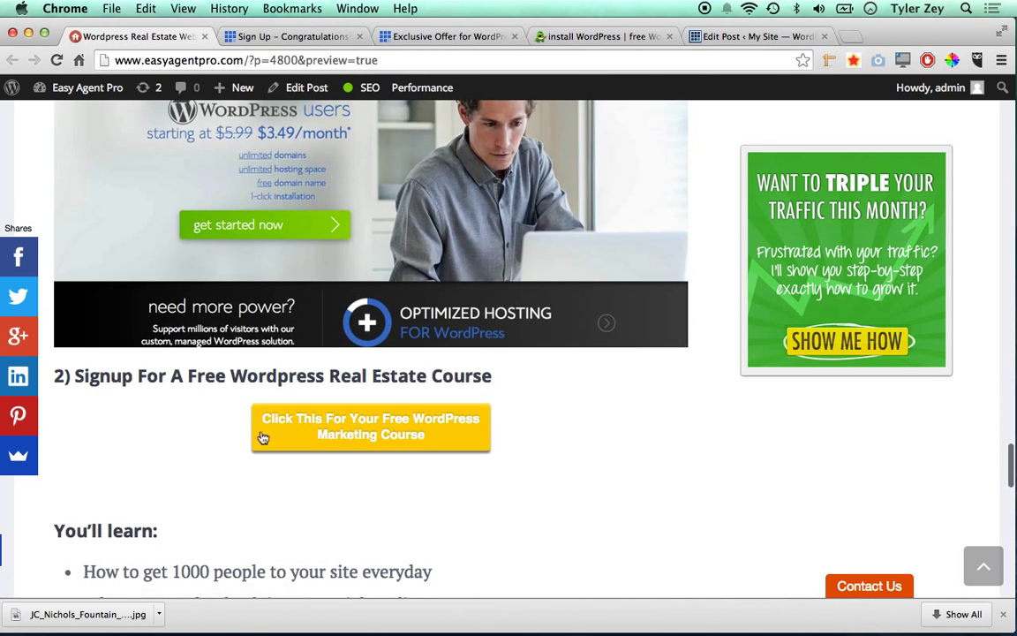
scroll(300, 379, "up", 3)
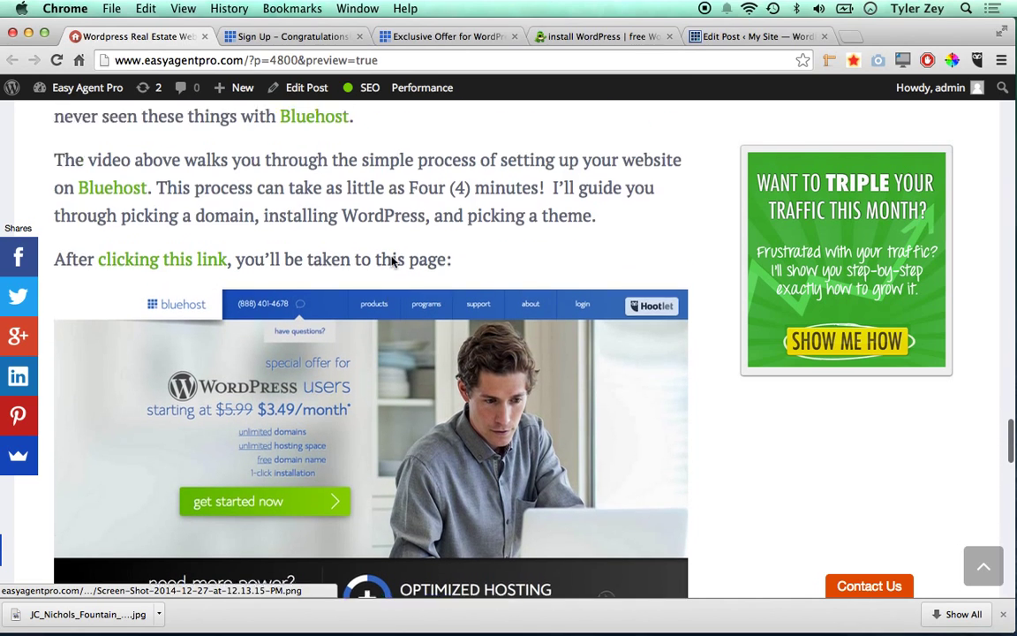
scroll(390, 261, "up", 2)
scroll(391, 259, "up", 5)
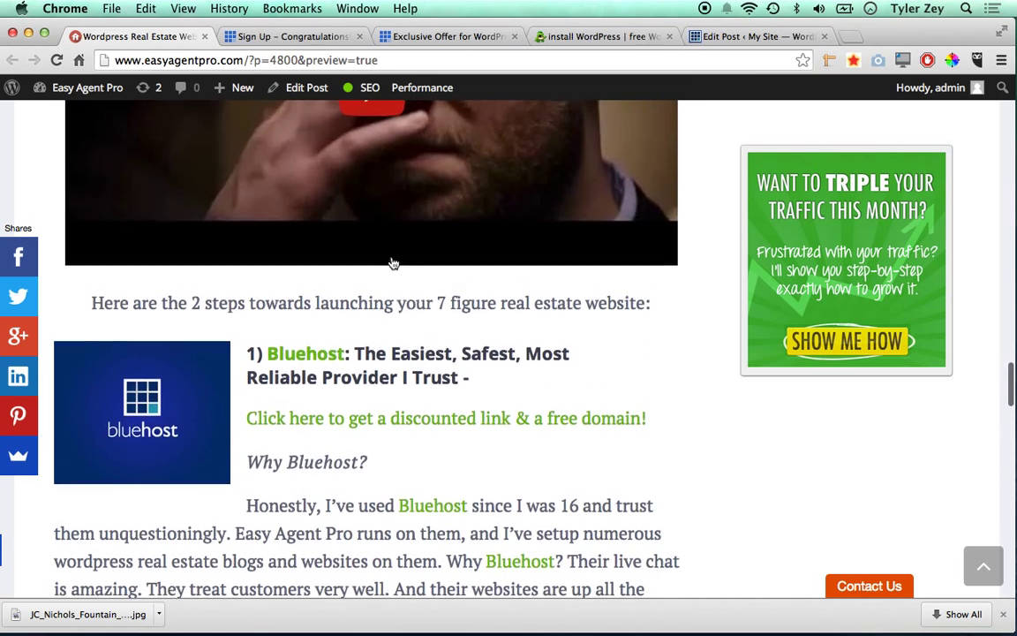
scroll(391, 259, "down", 3)
scroll(391, 257, "down", 1)
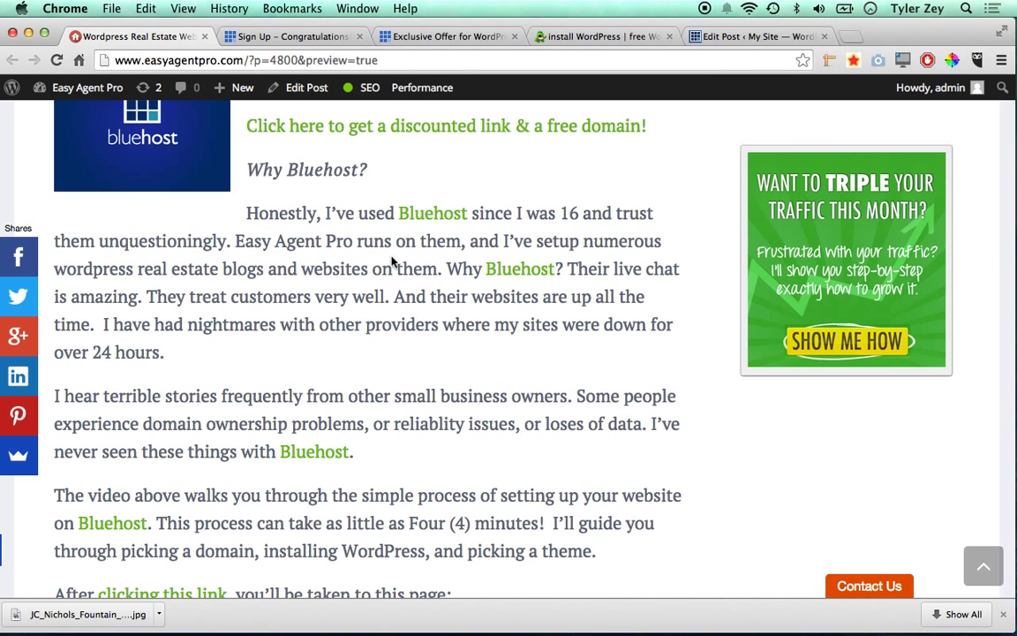
Examine the "Don't Believe Me?" results slideshow and the article's arguments, and return to the Bluehost discount link
scroll(393, 260, "up", 20)
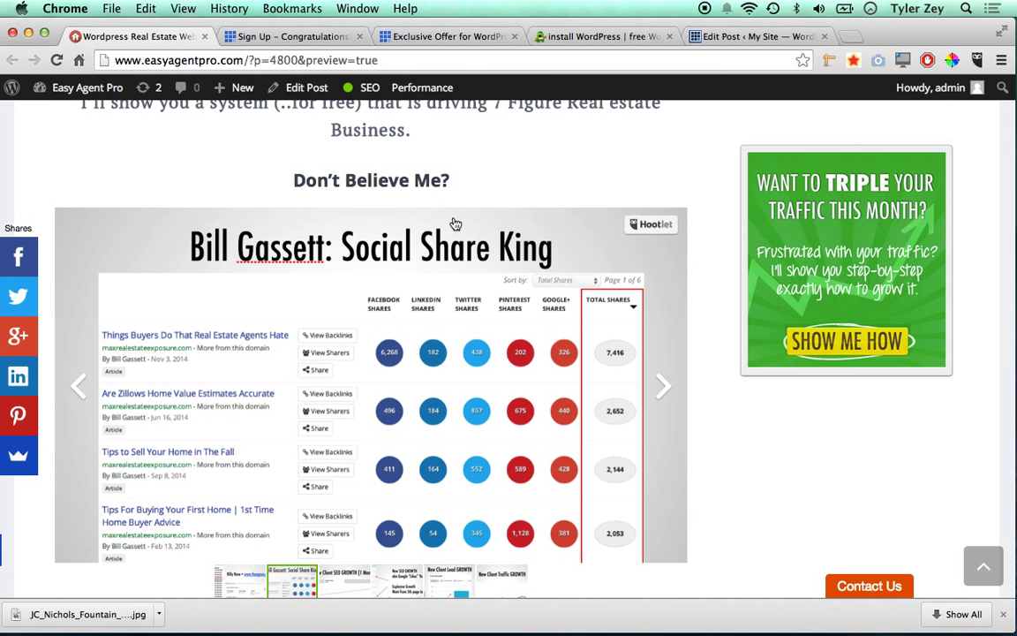
scroll(454, 223, "down", 5)
scroll(454, 222, "up", 2)
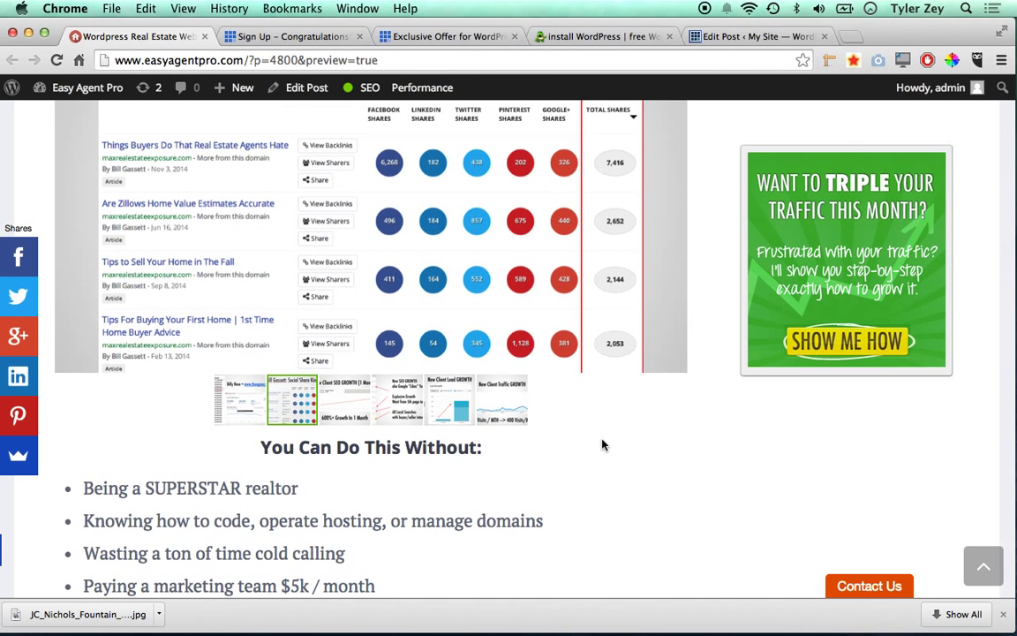
scroll(602, 444, "down", 8)
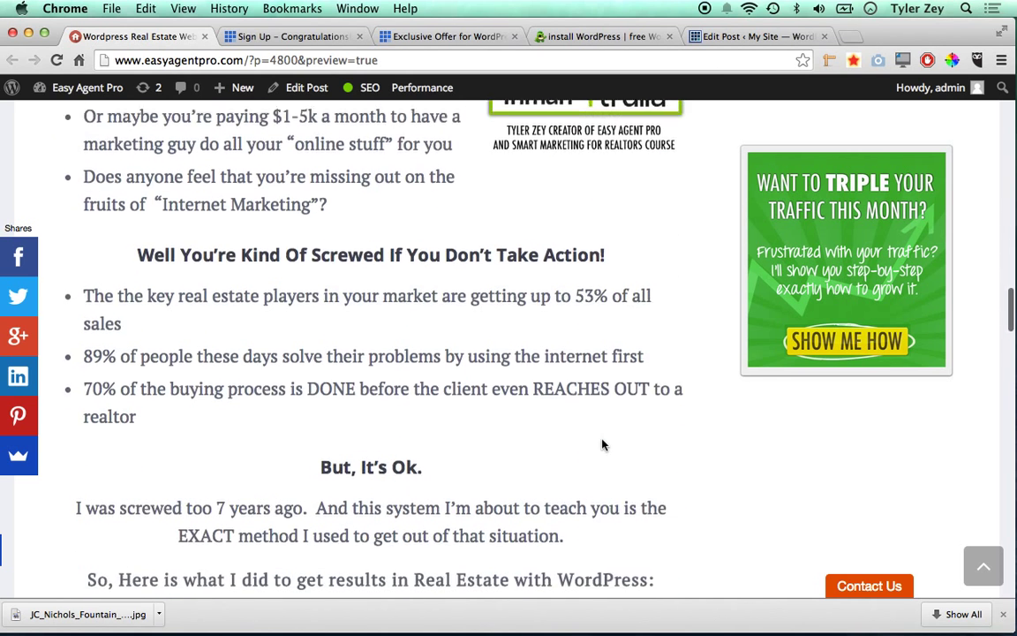
scroll(602, 444, "down", 12)
scroll(601, 443, "up", 1)
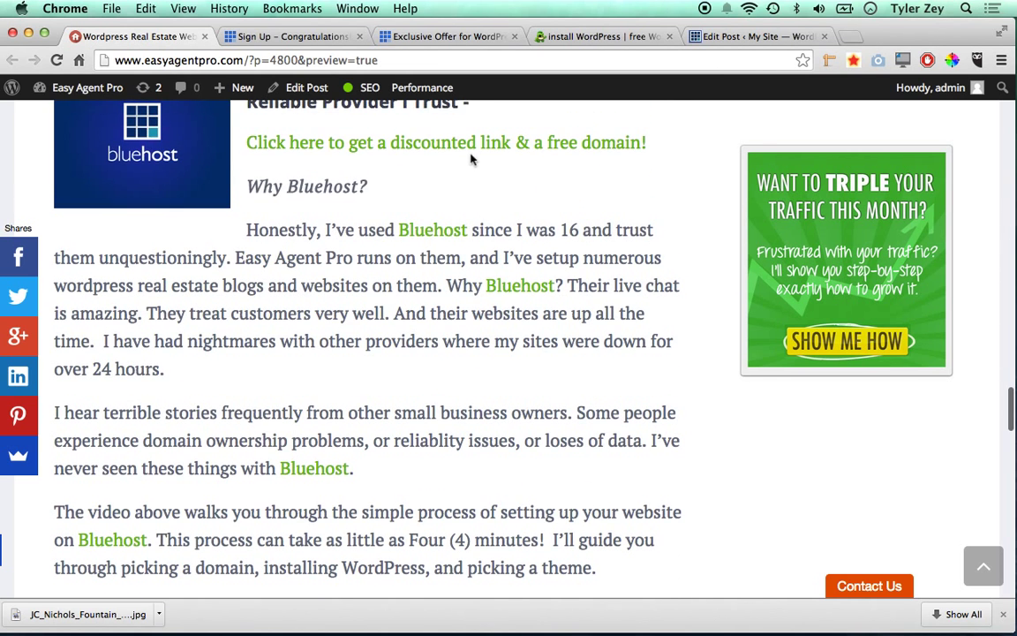